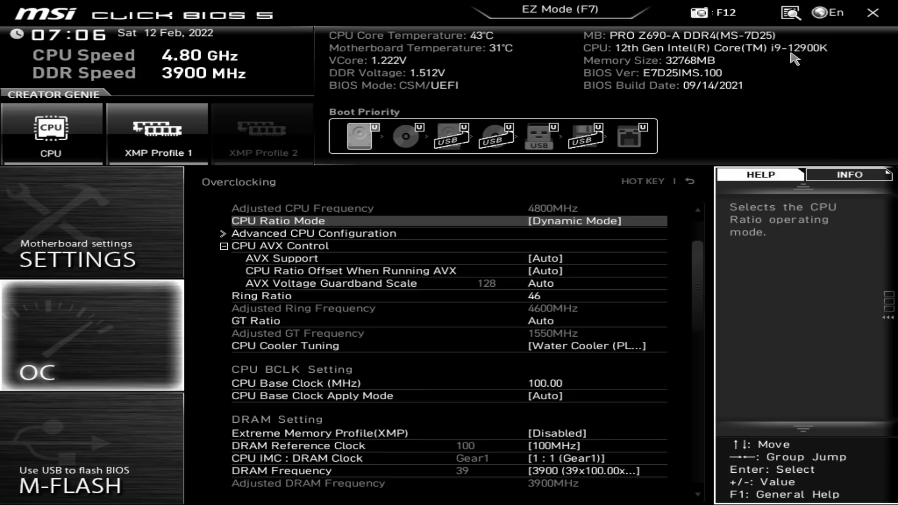
# Step: Open the Advanced DRAM Configuration page from the Overclocking settings
pyautogui.press('Down')
pyautogui.press('Down')
pyautogui.press('Down')
pyautogui.press('Down')
pyautogui.press('Down')
pyautogui.press('Down')
pyautogui.press('Down')
pyautogui.press('Down')
pyautogui.press('Down')
pyautogui.press('Down')
pyautogui.press('Down')
pyautogui.press('Down')
pyautogui.press('Down')
pyautogui.press('Down')
pyautogui.press('Down')
pyautogui.press('Down')
pyautogui.press('Down')
pyautogui.press('Down')
pyautogui.press('Down')
pyautogui.press('Down')
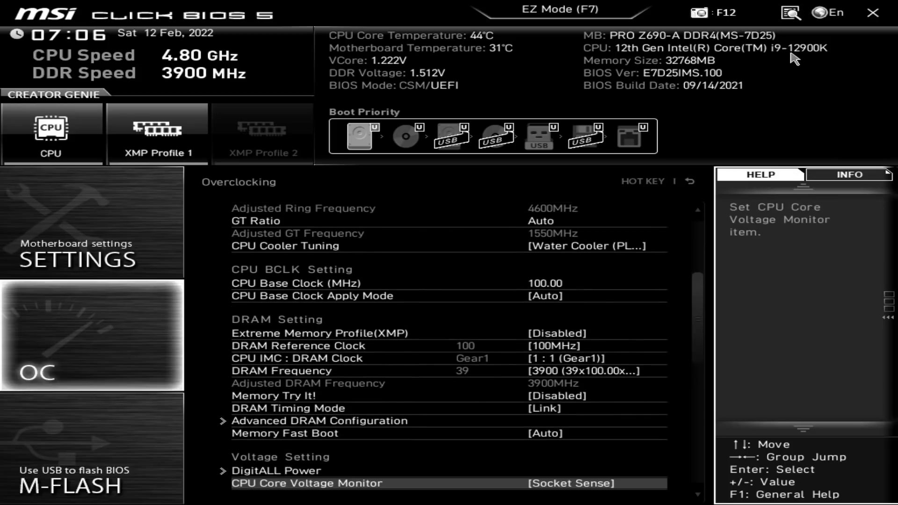
pyautogui.press('Down')
pyautogui.press('Up')
pyautogui.press('Up')
pyautogui.press('Up')
pyautogui.press('Up')
pyautogui.press('Return')
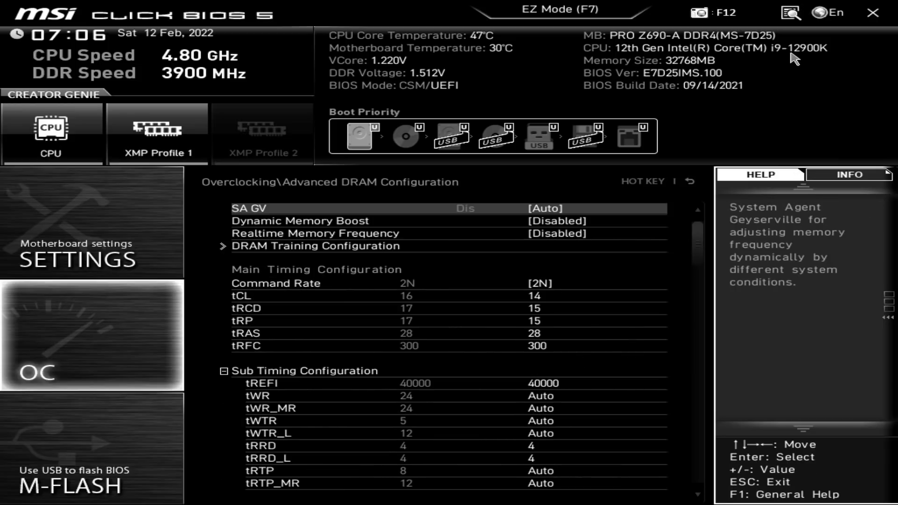
# Step: Examine the main DRAM timings tCL, tRCD, tRP, tRAS and tRFC, along with tREFI
pyautogui.press('Down')
pyautogui.press('Down')
pyautogui.press('Down')
pyautogui.press('Down')
pyautogui.press('Down')
pyautogui.press('Down')
pyautogui.press('Down')
pyautogui.press('Down')
pyautogui.press('Down')
pyautogui.press('Up')
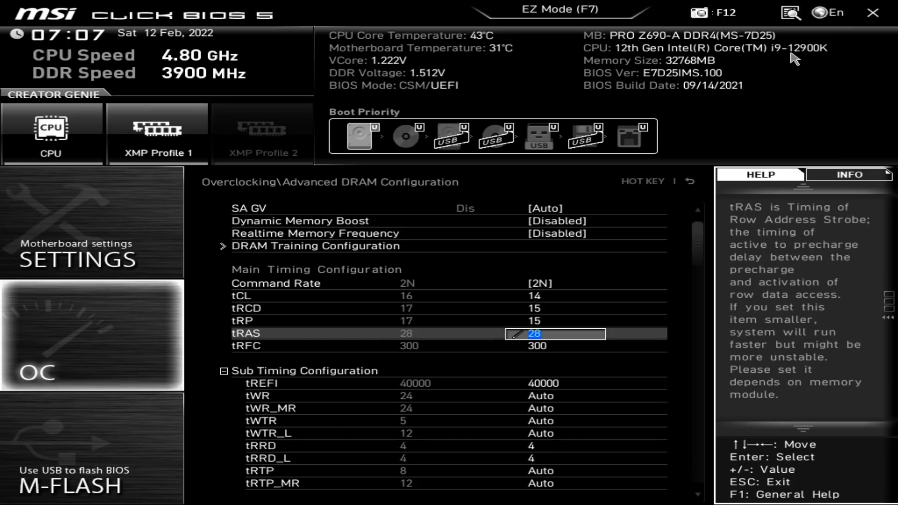
pyautogui.press('Up')
pyautogui.press('Up')
pyautogui.press('Up')
pyautogui.press('Up')
pyautogui.press('Up')
pyautogui.press('Up')
pyautogui.press('Up')
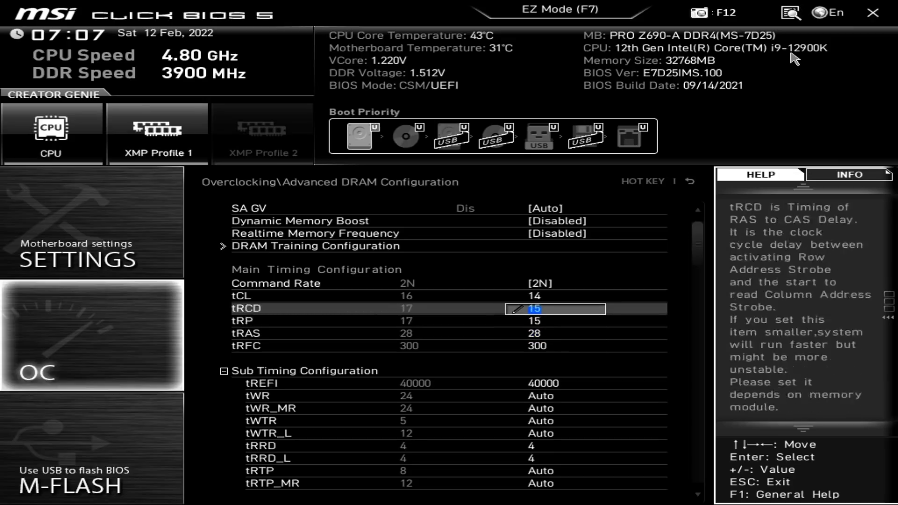
pyautogui.press('Down')
pyautogui.press('Down')
pyautogui.press('Down')
pyautogui.press('Down')
pyautogui.press('Down')
pyautogui.press('Down')
pyautogui.press('Down')
pyautogui.press('Down')
pyautogui.press('Down')
pyautogui.press('Down')
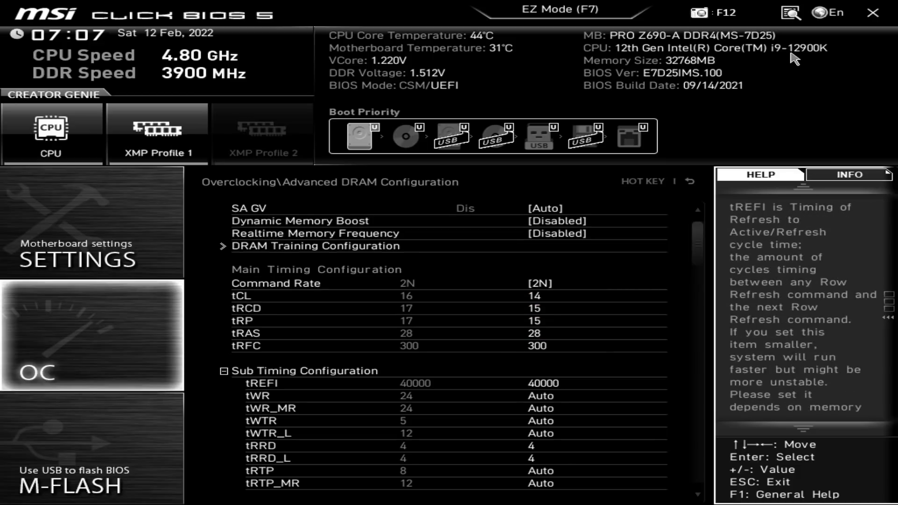
pyautogui.press('Up')
pyautogui.press('Up')
pyautogui.press('Up')
pyautogui.press('Up')
pyautogui.press('Up')
pyautogui.press('Up')
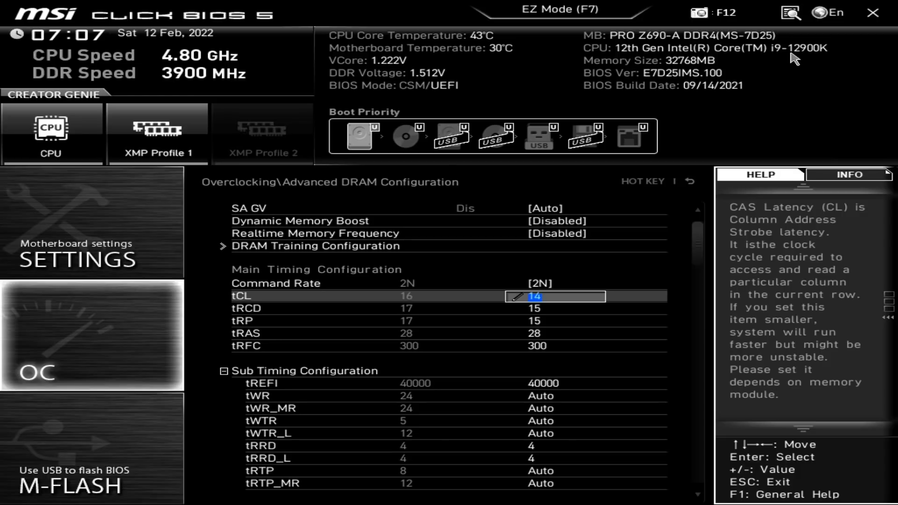
pyautogui.press('Up')
pyautogui.press('Up')
# Step: Examine the sub timings from tREFI through tWTR_L
pyautogui.press('Down')
pyautogui.press('Down')
pyautogui.press('Down')
pyautogui.press('Down')
pyautogui.press('Down')
pyautogui.press('Down')
pyautogui.press('Down')
pyautogui.press('Down')
pyautogui.press('Down')
pyautogui.press('Down')
pyautogui.press('Down')
pyautogui.press('Down')
pyautogui.press('Down')
pyautogui.press('Down')
pyautogui.press('Down')
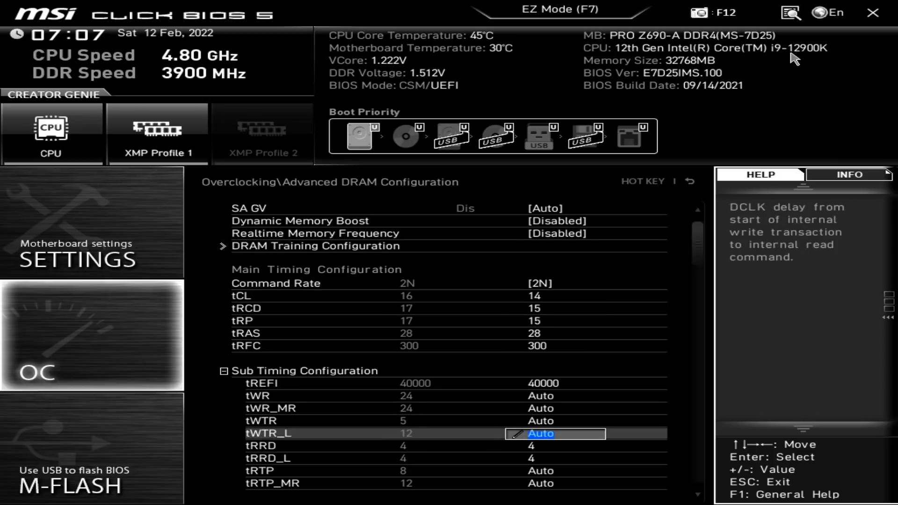
# Step: Review the main timings again from tRFC back to the Command Rate
pyautogui.press('Up')
pyautogui.press('Up')
pyautogui.press('Up')
pyautogui.press('Up')
pyautogui.press('Up')
pyautogui.press('Up')
pyautogui.press('Up')
pyautogui.press('Up')
pyautogui.press('Up')
pyautogui.press('Up')
pyautogui.press('Up')
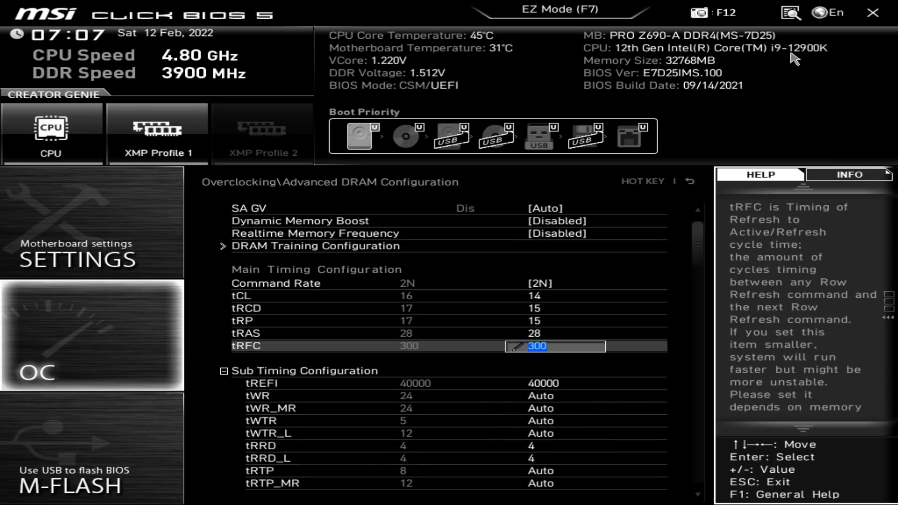
pyautogui.press('Up')
pyautogui.press('Up')
pyautogui.press('Up')
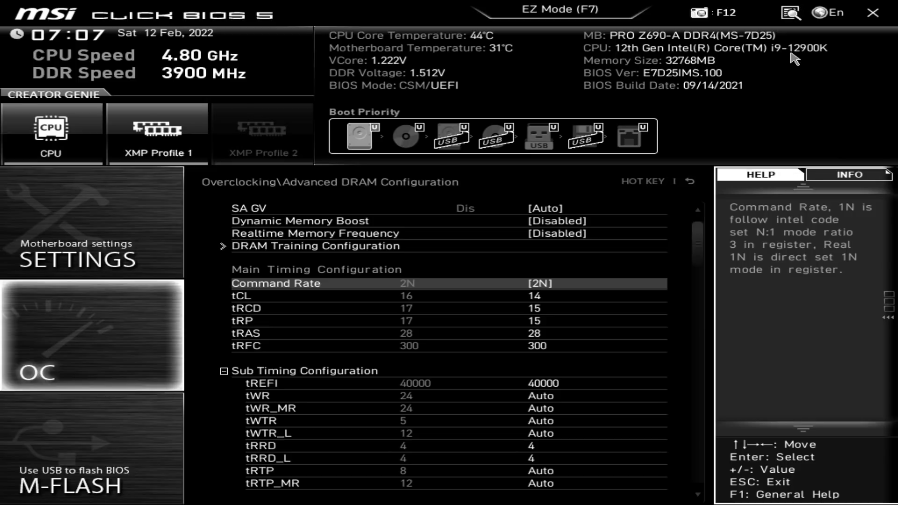
# Step: Review the remaining sub timings and the Turn Around Timing Configuration through tWRRDDD
pyautogui.press('Down')
pyautogui.press('Down')
pyautogui.press('Down')
pyautogui.press('Down')
pyautogui.press('Down')
pyautogui.press('Down')
pyautogui.press('Down')
pyautogui.press('Down')
pyautogui.press('Down')
pyautogui.press('Down')
pyautogui.press('Down')
pyautogui.press('Down')
pyautogui.press('Down')
pyautogui.press('Down')
pyautogui.press('Down')
pyautogui.press('Down')
pyautogui.press('Down')
pyautogui.press('Down')
pyautogui.press('Down')
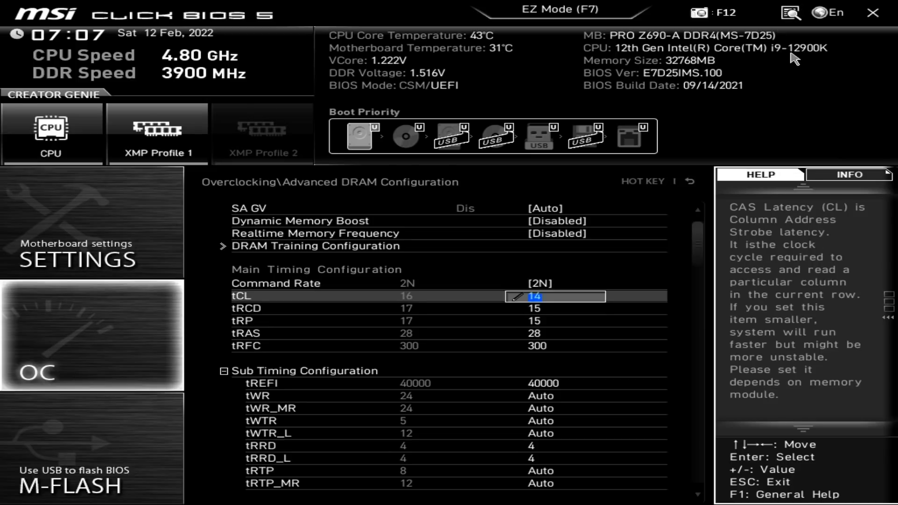
pyautogui.press('Down')
pyautogui.press('Down')
pyautogui.press('Down')
pyautogui.press('Down')
pyautogui.press('Down')
pyautogui.press('Down')
pyautogui.press('Down')
pyautogui.press('Down')
pyautogui.press('Down')
pyautogui.press('Down')
pyautogui.press('Down')
pyautogui.press('Down')
pyautogui.press('Down')
pyautogui.press('Down')
pyautogui.press('Down')
pyautogui.press('Down')
pyautogui.press('Down')
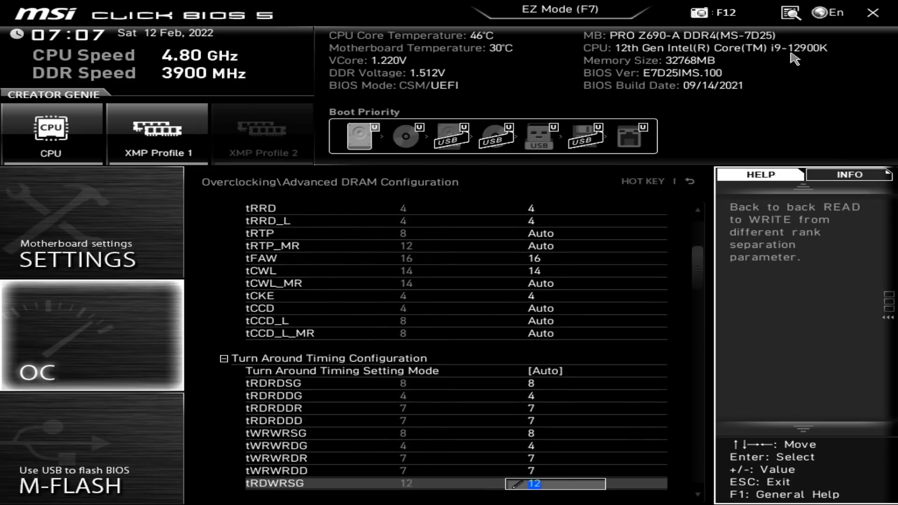
pyautogui.press('Down')
pyautogui.press('Down')
pyautogui.press('Down')
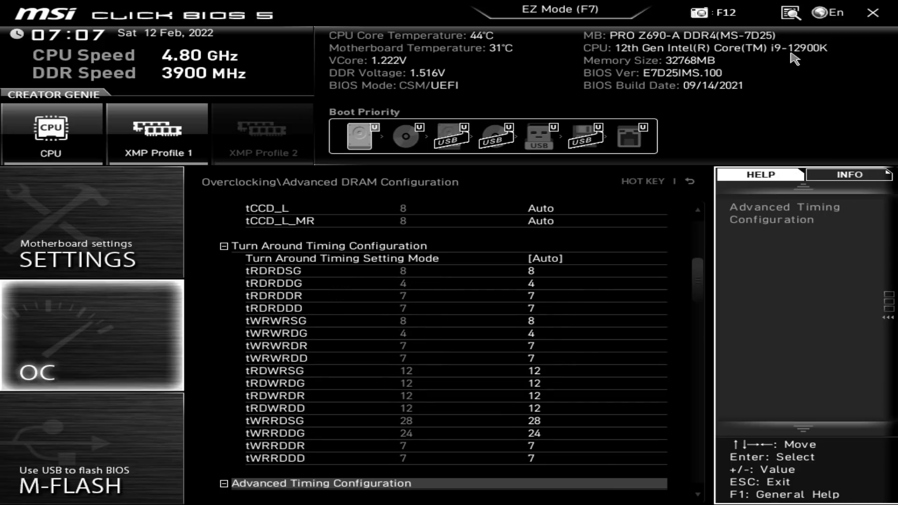
# Step: Examine the tWRRDSG and tWRRDDG turnaround timings and the Advanced Timing Configuration entries through tXP
pyautogui.press('Up')
pyautogui.press('Up')
pyautogui.press('Up')
pyautogui.press('Up')
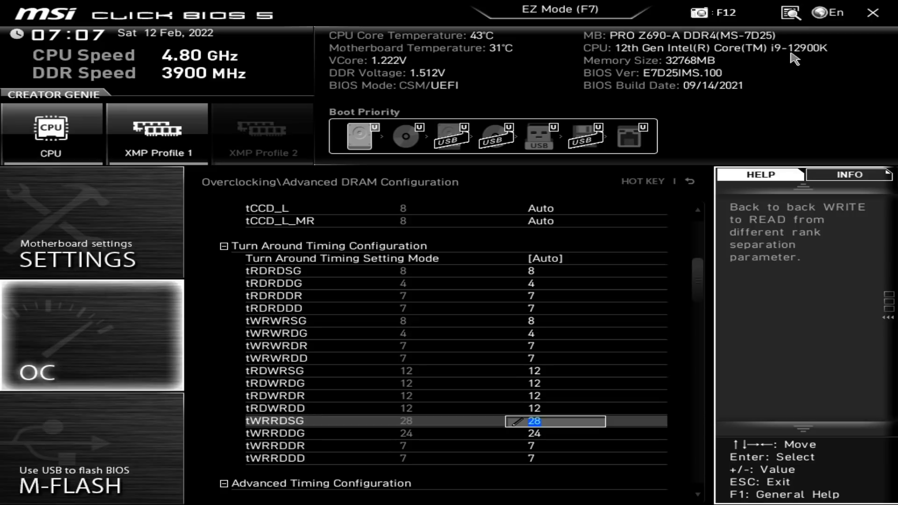
pyautogui.press('Down')
pyautogui.press('Down')
pyautogui.press('Up')
pyautogui.press('Up')
pyautogui.press('Down')
pyautogui.press('Down')
pyautogui.press('Down')
pyautogui.press('Down')
pyautogui.press('Down')
pyautogui.press('Down')
pyautogui.press('Down')
pyautogui.press('Down')
pyautogui.press('Down')
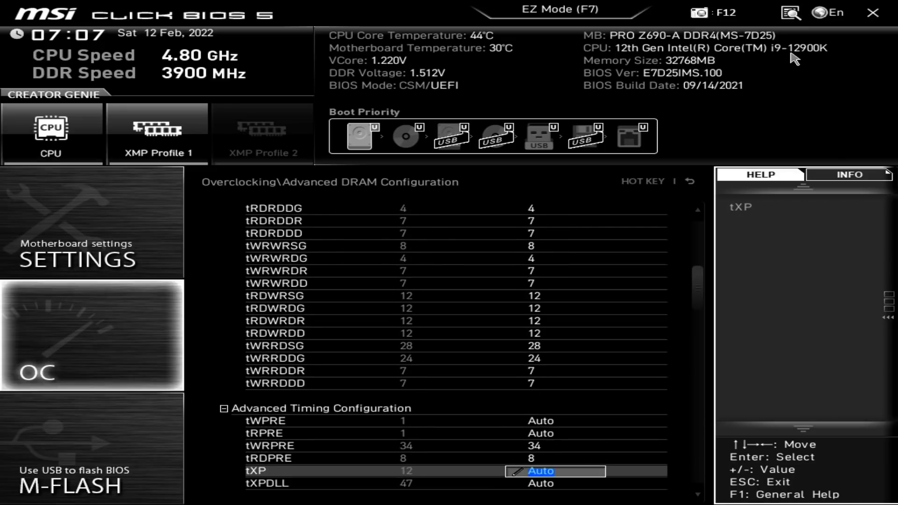
# Step: Set the tWRRDDG turnaround timing to 21 and tWRRDSG to 26
pyautogui.press('Up')
pyautogui.press('Up')
pyautogui.press('Up')
pyautogui.press('Up')
pyautogui.press('Up')
pyautogui.press('Up')
pyautogui.press('Up')
pyautogui.press('Up')
pyautogui.write('21')
pyautogui.press('Up')
pyautogui.write('26')
pyautogui.press('Down')
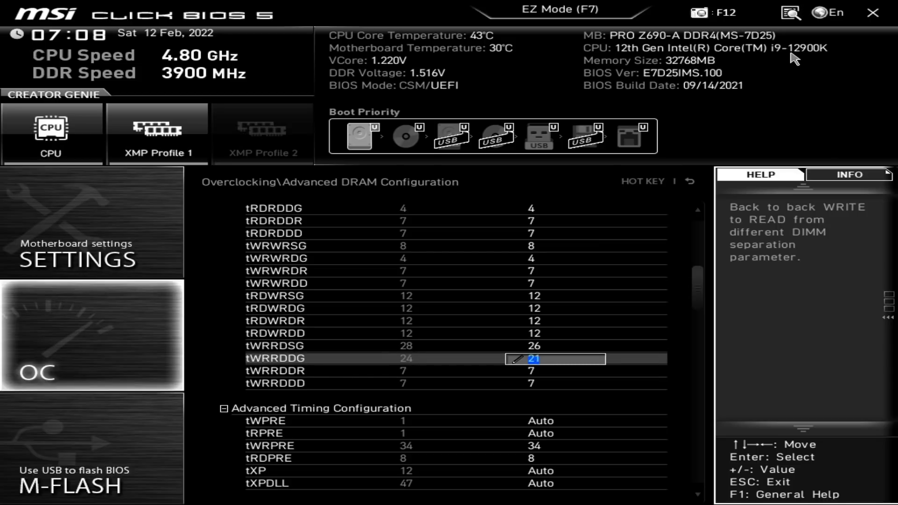
# Step: Set the tWRRDSG turnaround timing to 28 and tWRRDDG to 24
pyautogui.press('Up')
pyautogui.write('28')
pyautogui.press('Down')
pyautogui.write('24')
# Step: Examine the Advanced Timing Configuration entries from tWPRE through tWRPDEN
pyautogui.press('Down')
pyautogui.press('Down')
pyautogui.press('Down')
pyautogui.press('Down')
pyautogui.press('Down')
pyautogui.press('Down')
pyautogui.press('Down')
pyautogui.press('Down')
pyautogui.press('Down')
pyautogui.press('Up')
pyautogui.press('Up')
pyautogui.press('Up')
pyautogui.press('Down')
pyautogui.press('Down')
pyautogui.press('Down')
pyautogui.press('Down')
pyautogui.press('Down')
pyautogui.press('Down')
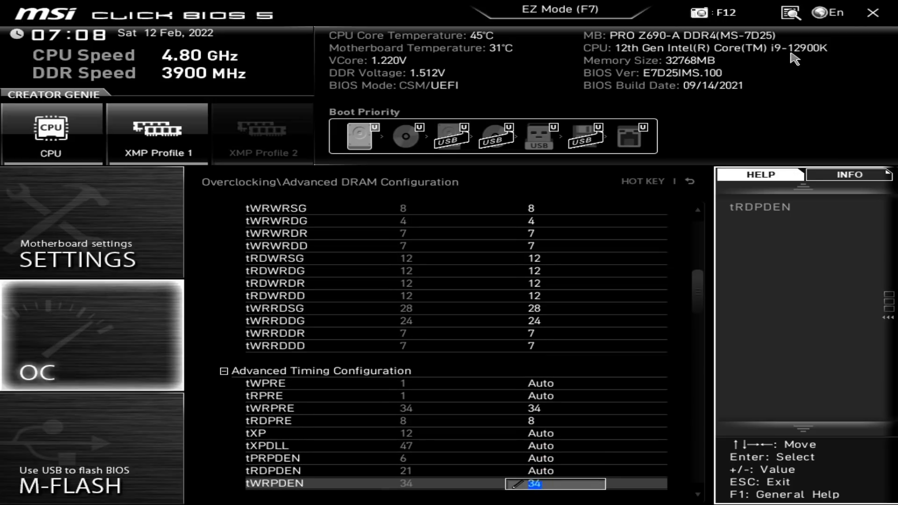
pyautogui.press('Up')
pyautogui.press('Up')
pyautogui.press('Up')
pyautogui.press('Down')
pyautogui.press('Down')
pyautogui.press('Down')
pyautogui.press('Down')
pyautogui.press('Up')
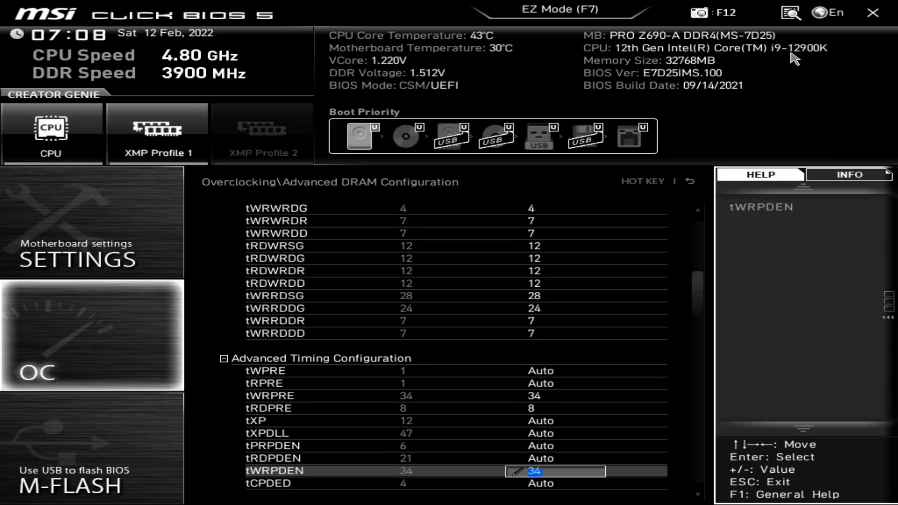
pyautogui.press('Up')
# Step: Review the main timings again from the start of the DRAM configuration through the tWR sub timing
pyautogui.press('Home')
pyautogui.press('Down')
pyautogui.press('Down')
pyautogui.press('Down')
pyautogui.press('Down')
pyautogui.press('Down')
pyautogui.press('Down')
pyautogui.press('Down')
pyautogui.press('Down')
pyautogui.press('Down')
pyautogui.press('Down')
pyautogui.press('Down')
pyautogui.press('Down')
pyautogui.press('Down')
pyautogui.press('Up')
pyautogui.press('Return')
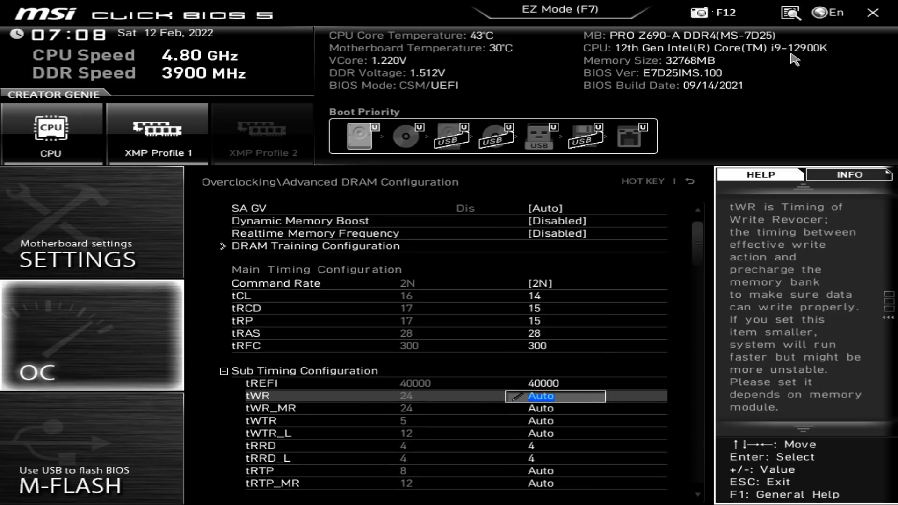
# Step: Review the sub timings from tWR_MR through tRTP_MR and the four activate window
pyautogui.press('Down')
pyautogui.press('Down')
pyautogui.press('Down')
pyautogui.press('Down')
pyautogui.press('Down')
pyautogui.press('Down')
pyautogui.press('Down')
pyautogui.press('Down')
pyautogui.press('Down')
pyautogui.press('Down')
pyautogui.press('Down')
pyautogui.press('Down')
pyautogui.press('Down')
pyautogui.press('Down')
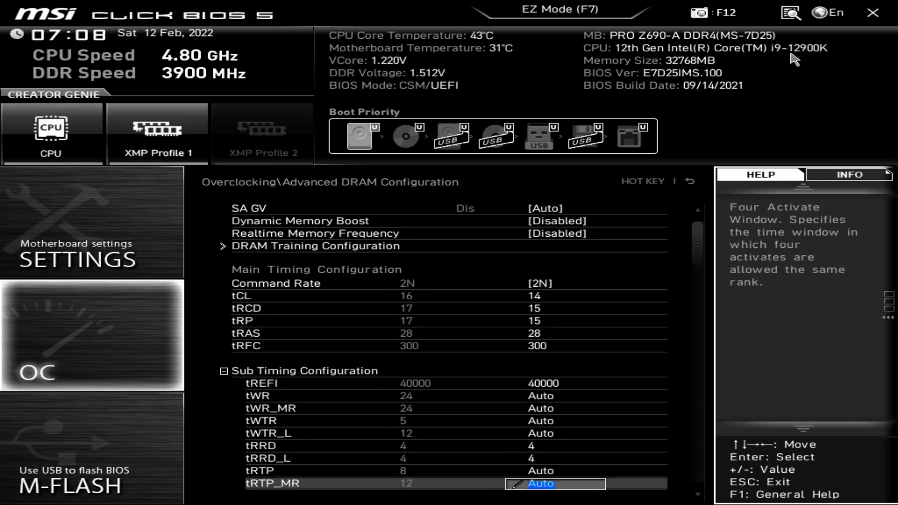
# Step: Review the remaining sub timings and the turnaround timings through tWRRDDG
pyautogui.press('Down')
pyautogui.press('Down')
pyautogui.press('Down')
pyautogui.press('Down')
pyautogui.press('Down')
pyautogui.press('Down')
pyautogui.press('Down')
pyautogui.press('Down')
pyautogui.press('Down')
pyautogui.press('Down')
pyautogui.press('Down')
pyautogui.press('Down')
pyautogui.press('Down')
pyautogui.press('Down')
pyautogui.press('Down')
pyautogui.press('Down')
pyautogui.press('Down')
pyautogui.press('Down')
pyautogui.press('Down')
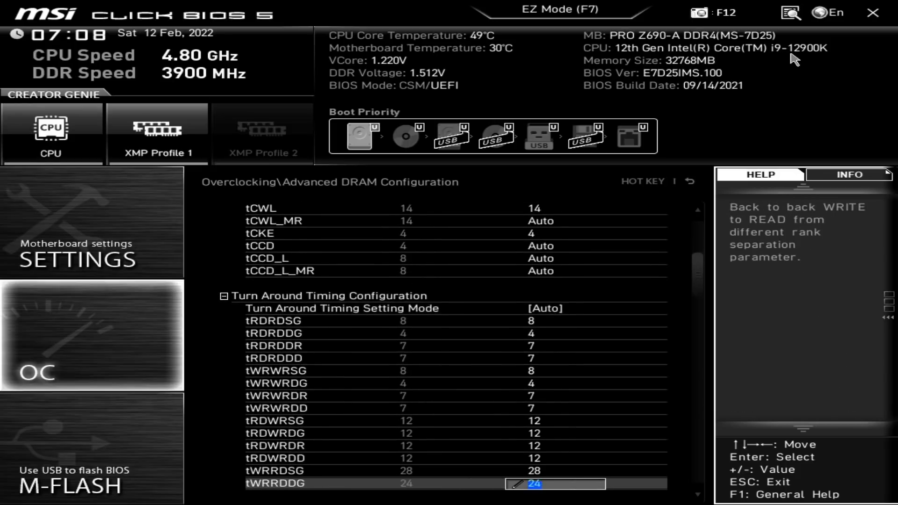
# Step: Examine the advanced timings between tWRPDEN and tWRPRE
pyautogui.press('Down')
pyautogui.press('Down')
pyautogui.press('Down')
pyautogui.press('Down')
pyautogui.press('Down')
pyautogui.press('Down')
pyautogui.press('Down')
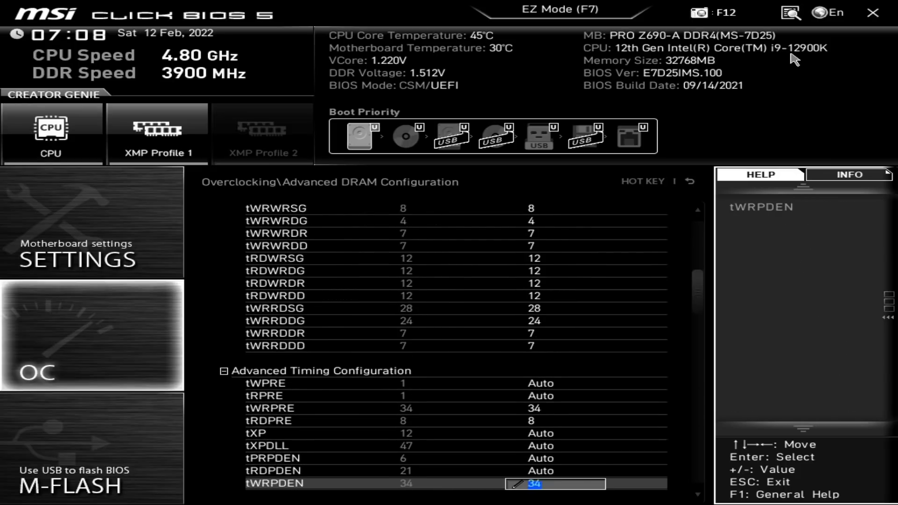
pyautogui.press('Up')
pyautogui.press('Up')
pyautogui.press('Up')
pyautogui.press('Up')
pyautogui.press('Up')
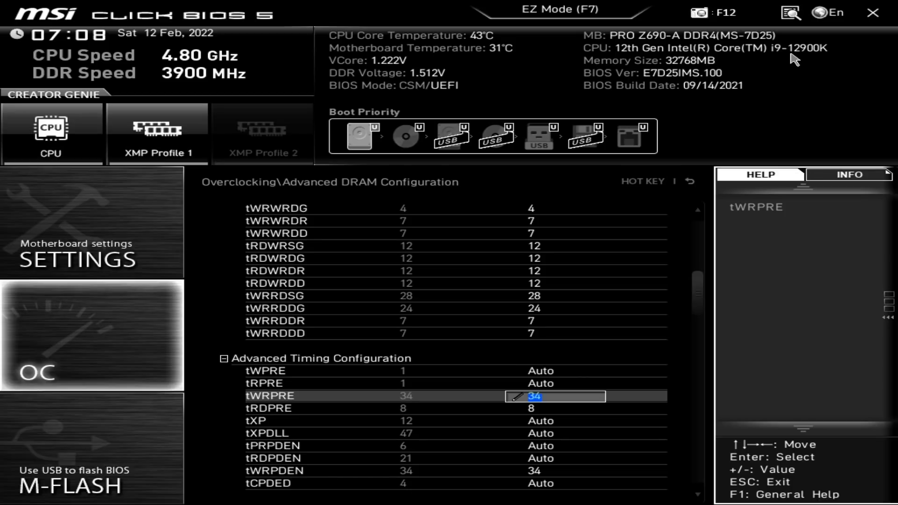
# Step: Compare the tWRPRE, tRDPRE and tWRPDEN entries in the Advanced Timing Configuration
pyautogui.press('Down')
pyautogui.press('Down')
pyautogui.press('Down')
pyautogui.press('Down')
pyautogui.press('Down')
pyautogui.press('Down')
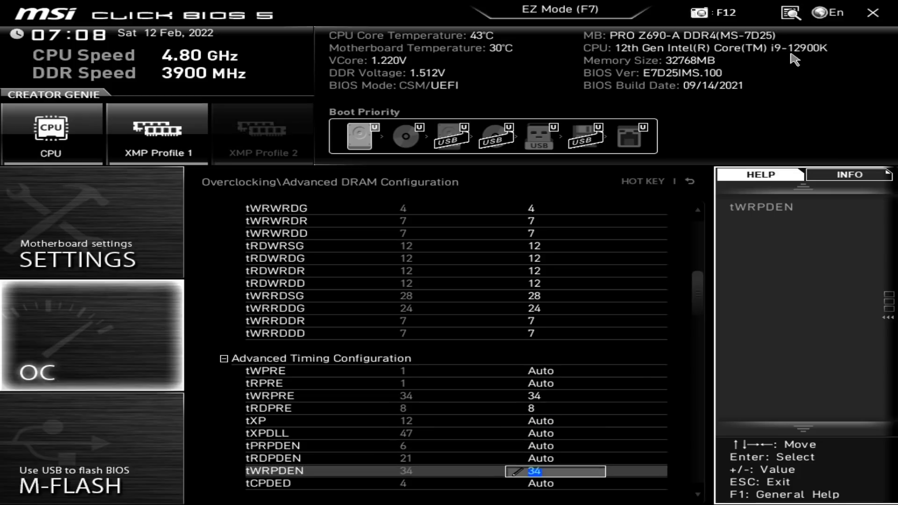
pyautogui.press('Up')
pyautogui.press('Up')
pyautogui.press('Up')
pyautogui.press('Up')
pyautogui.press('Up')
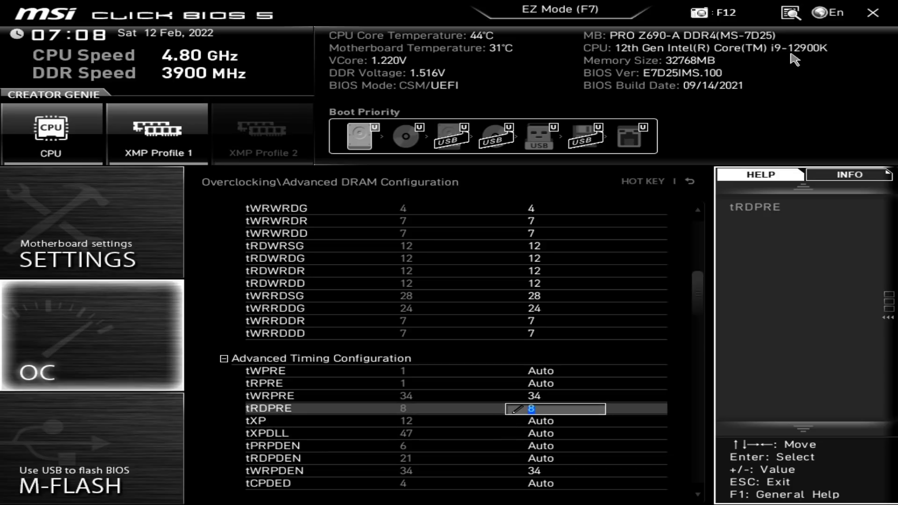
pyautogui.press('Up')
pyautogui.press('Down')
pyautogui.press('Up')
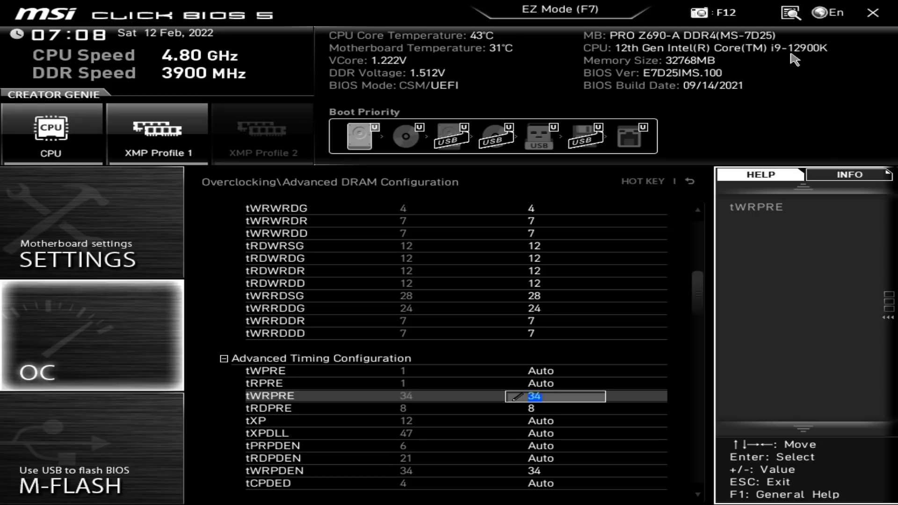
pyautogui.press('Down')
pyautogui.press('Down')
pyautogui.press('Up')
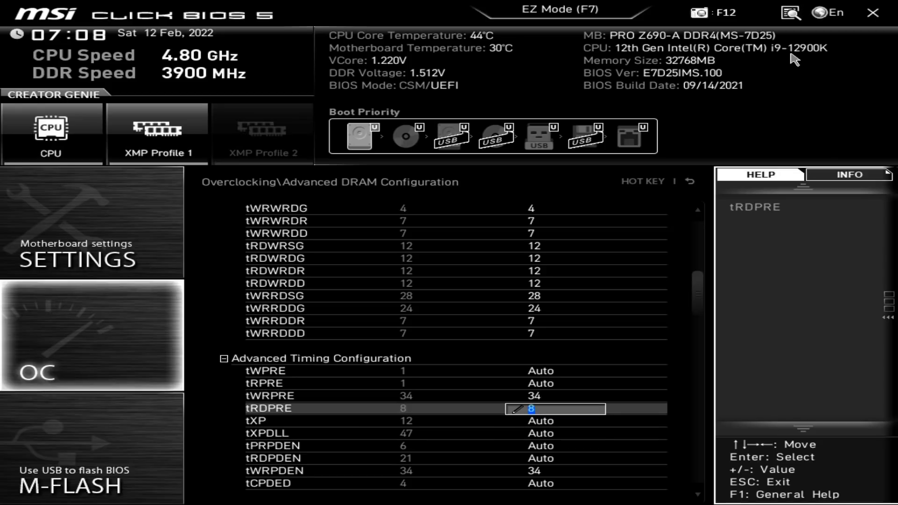
# Step: Review the Turn Around Timing Configuration backwards from tWRRDDD to tRDRDSG
pyautogui.press('Up')
pyautogui.press('Up')
pyautogui.press('Up')
pyautogui.press('Up')
pyautogui.press('Up')
pyautogui.press('Up')
pyautogui.press('Up')
pyautogui.press('Up')
pyautogui.press('Up')
pyautogui.press('Up')
pyautogui.press('Up')
pyautogui.press('Up')
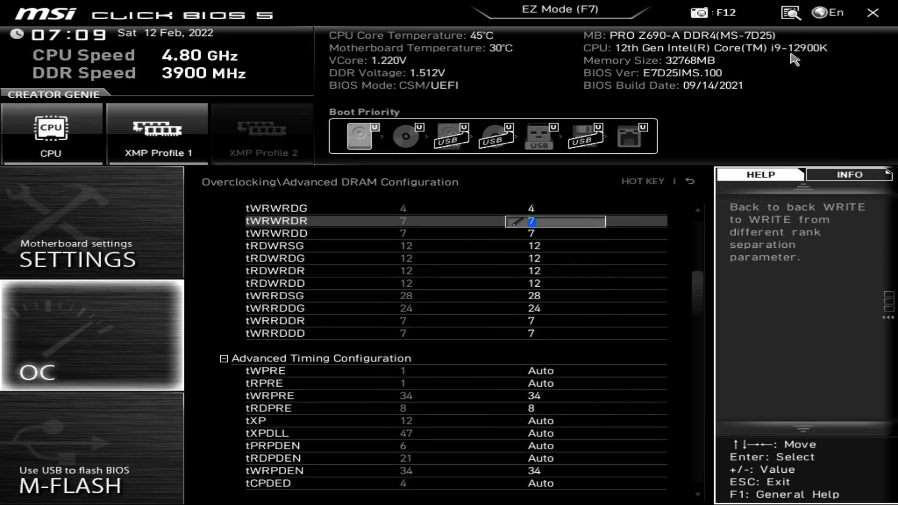
pyautogui.press('Up')
pyautogui.press('Up')
pyautogui.press('Up')
pyautogui.press('Up')
pyautogui.press('Up')
pyautogui.press('Up')
pyautogui.press('Up')
pyautogui.press('Up')
pyautogui.press('Down')
pyautogui.press('Down')
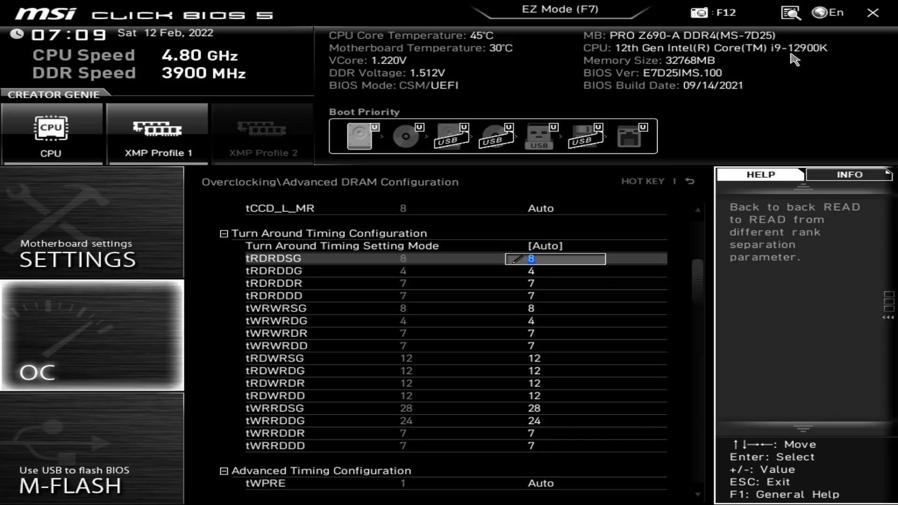
# Step: Review the turnaround timings from tRDRDDG onward and the advanced timings through tRDPRE
pyautogui.press('Down')
pyautogui.press('Down')
pyautogui.press('Down')
pyautogui.press('Down')
pyautogui.press('Down')
pyautogui.press('Down')
pyautogui.press('Down')
pyautogui.press('Down')
pyautogui.press('Down')
pyautogui.press('Down')
pyautogui.press('Down')
pyautogui.press('Down')
pyautogui.press('Down')
pyautogui.press('Down')
pyautogui.press('Down')
pyautogui.press('Down')
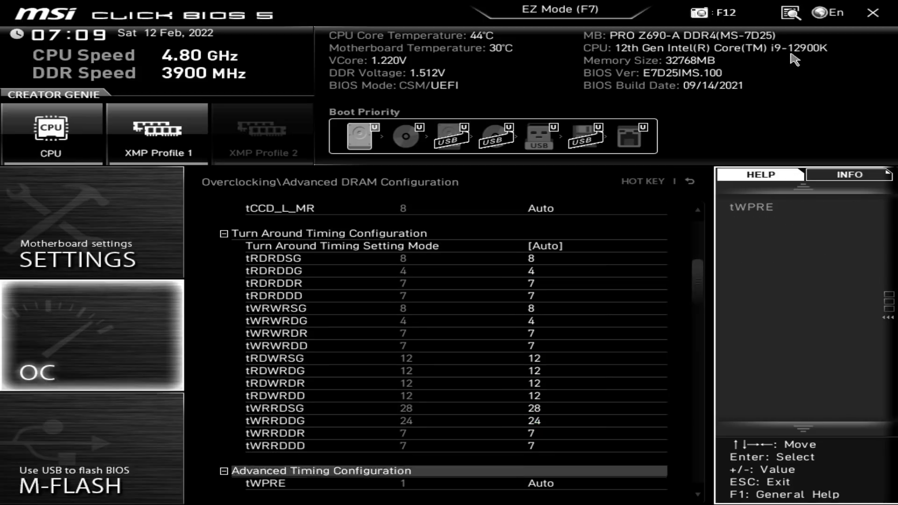
pyautogui.press('Down')
pyautogui.press('Down')
pyautogui.press('Down')
pyautogui.press('Down')
pyautogui.press('Down')
pyautogui.press('Down')
pyautogui.press('Down')
pyautogui.press('Up')
pyautogui.press('Up')
pyautogui.press('Up')
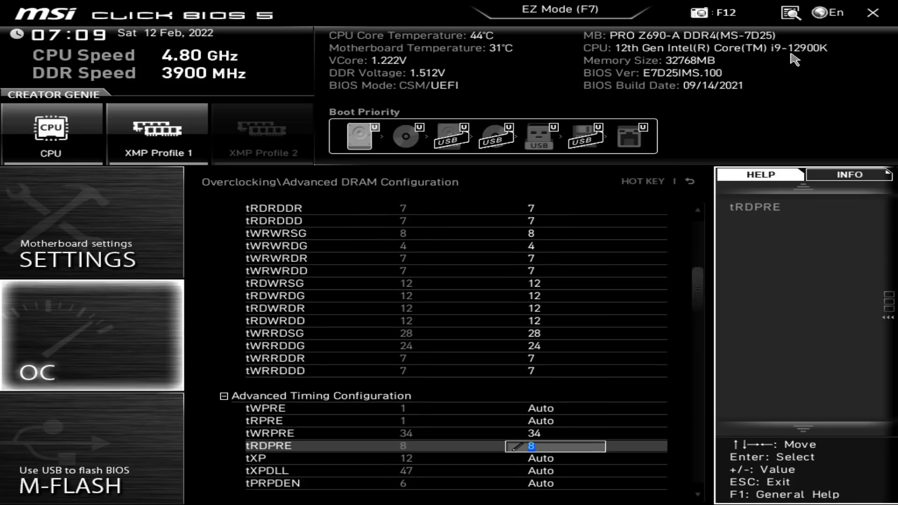
# Step: Review the Advanced Timing Configuration entries from tRDPRE through tZQOPER
pyautogui.press('Down')
pyautogui.press('Up')
pyautogui.press('Down')
pyautogui.press('Down')
pyautogui.press('Down')
pyautogui.press('Down')
pyautogui.press('Down')
pyautogui.press('Down')
pyautogui.press('Down')
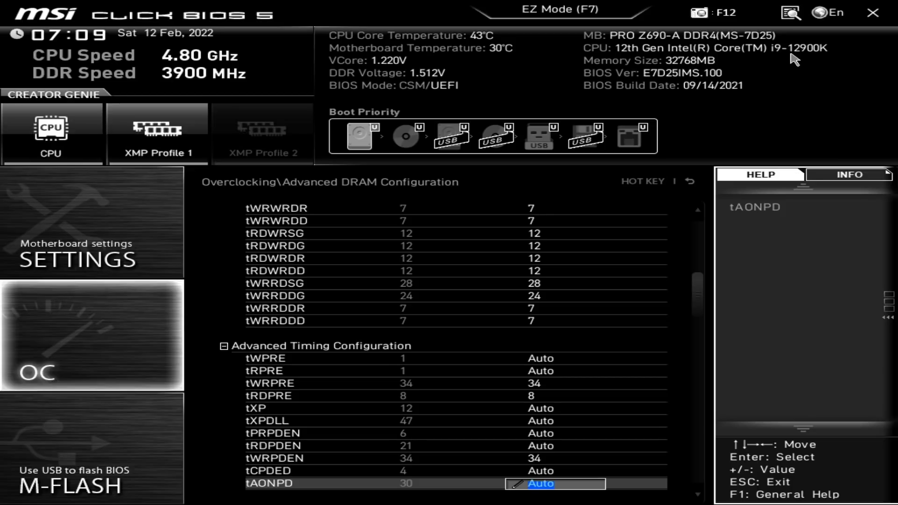
pyautogui.press('Down')
pyautogui.press('Down')
pyautogui.press('Down')
pyautogui.press('Up')
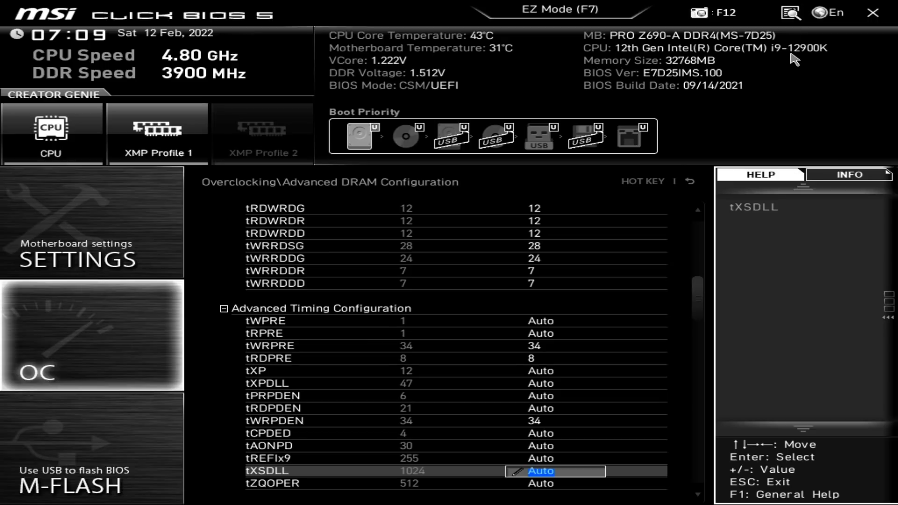
pyautogui.press('Up')
# Step: Return to the start of the Advanced DRAM Configuration and look over the main timings through tRCD
pyautogui.press('Home')
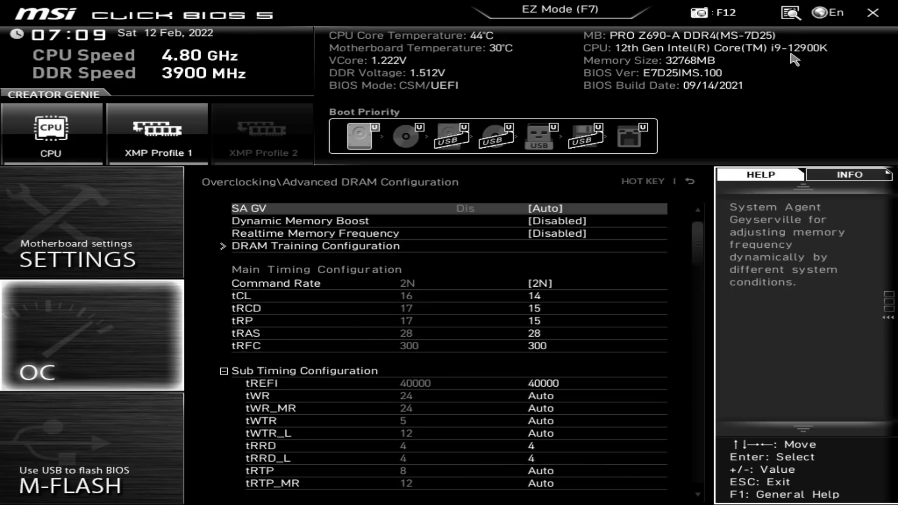
pyautogui.press('Down')
pyautogui.press('Down')
pyautogui.press('Down')
pyautogui.press('Down')
pyautogui.press('Down')
pyautogui.press('Down')
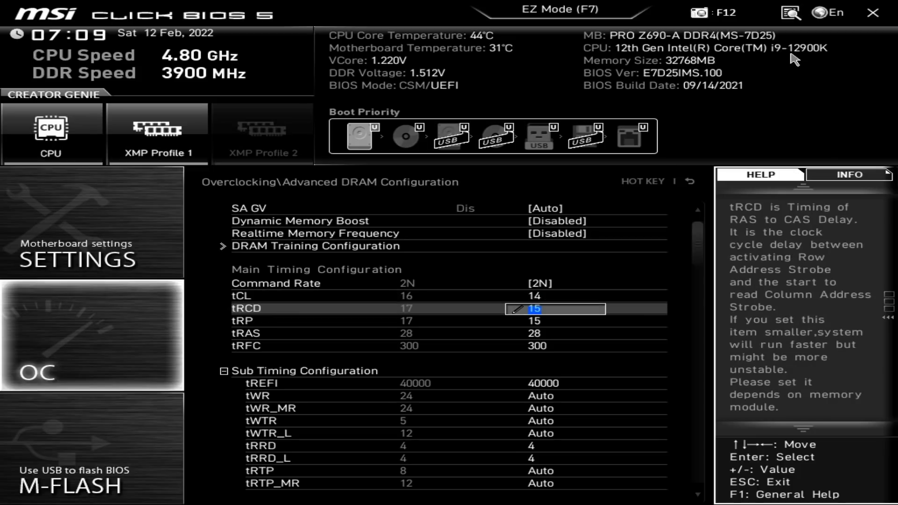
pyautogui.press('Home')
pyautogui.press('Down')
pyautogui.press('Down')
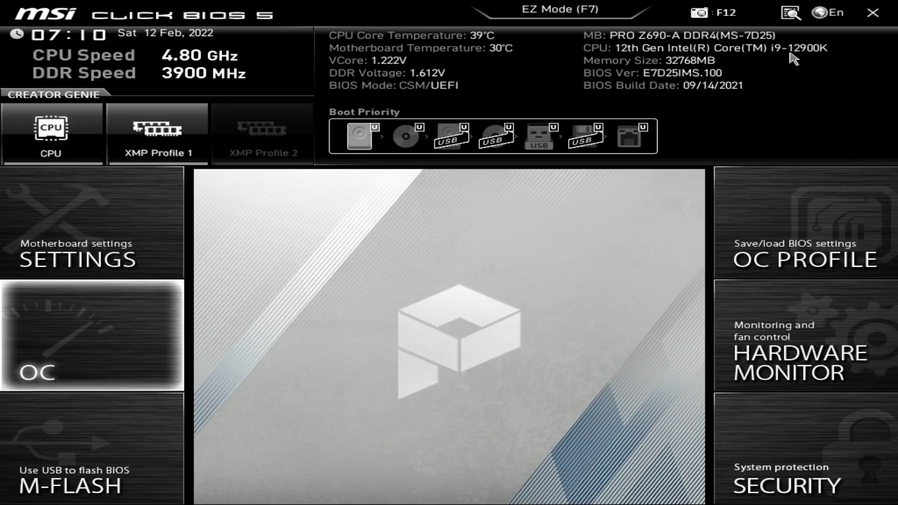
# Step: Open the overclocking settings and look through the entries as far as the DRAM clock and frequency
pyautogui.press('Return')
pyautogui.press('Down')
pyautogui.press('Down')
pyautogui.press('Down')
pyautogui.press('Down')
pyautogui.press('Down')
pyautogui.press('Down')
pyautogui.press('Down')
pyautogui.press('Down')
pyautogui.press('Down')
pyautogui.press('Down')
pyautogui.press('Down')
pyautogui.press('Down')
pyautogui.press('Down')
pyautogui.press('Down')
pyautogui.press('Down')
pyautogui.press('Down')
pyautogui.press('Down')
pyautogui.press('Up')
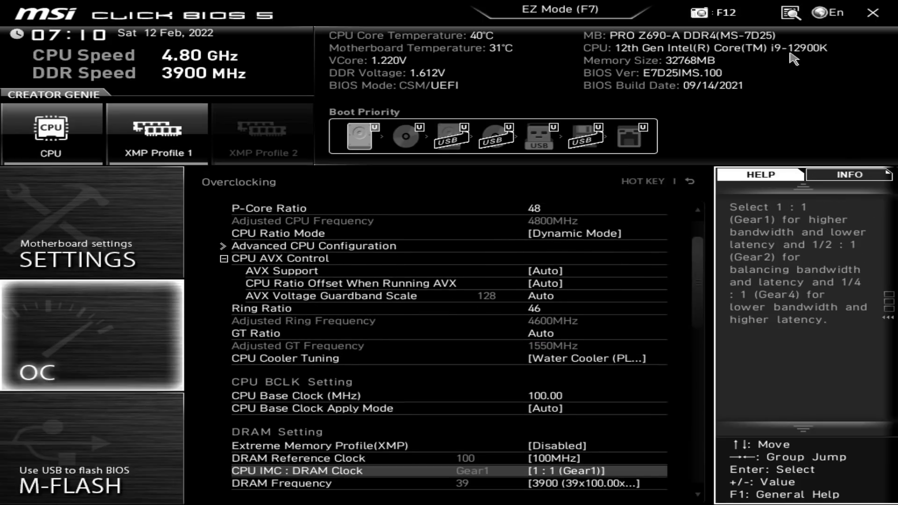
# Step: Look back through the base clock, ring ratio and AVX entries up to Advanced CPU Configuration
pyautogui.press('Up')
pyautogui.press('Up')
pyautogui.press('Up')
pyautogui.press('Up')
pyautogui.press('Up')
pyautogui.press('Up')
pyautogui.press('Up')
pyautogui.press('Up')
pyautogui.press('Up')
pyautogui.press('Up')
pyautogui.press('Up')
pyautogui.press('Up')
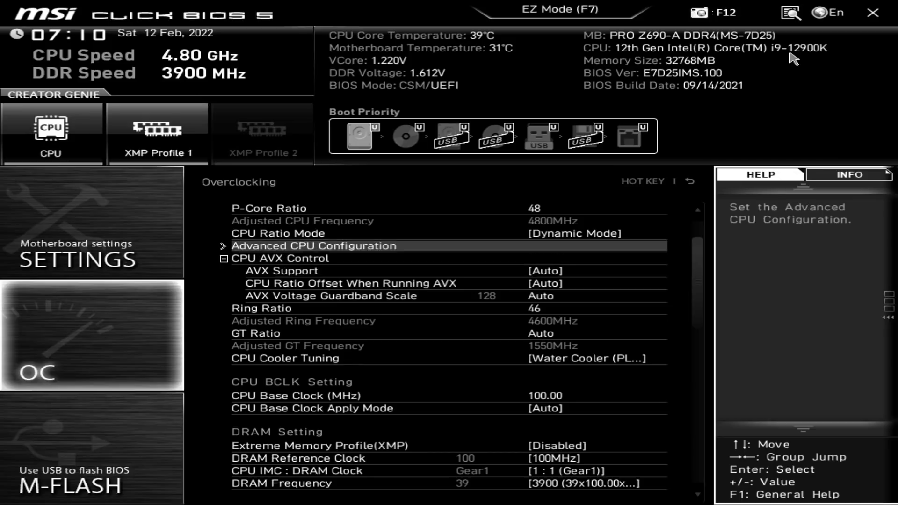
# Step: Open the Advanced DRAM Configuration in the DRAM Setting section
pyautogui.press('Down')
pyautogui.press('Down')
pyautogui.press('Down')
pyautogui.press('Down')
pyautogui.press('Down')
pyautogui.press('Down')
pyautogui.press('Down')
pyautogui.press('Down')
pyautogui.press('Down')
pyautogui.press('Down')
pyautogui.press('Down')
pyautogui.press('Down')
pyautogui.press('Down')
pyautogui.press('Down')
pyautogui.press('Down')
pyautogui.press('Down')
pyautogui.press('Down')
pyautogui.press('Down')
pyautogui.press('Down')
pyautogui.press('Down')
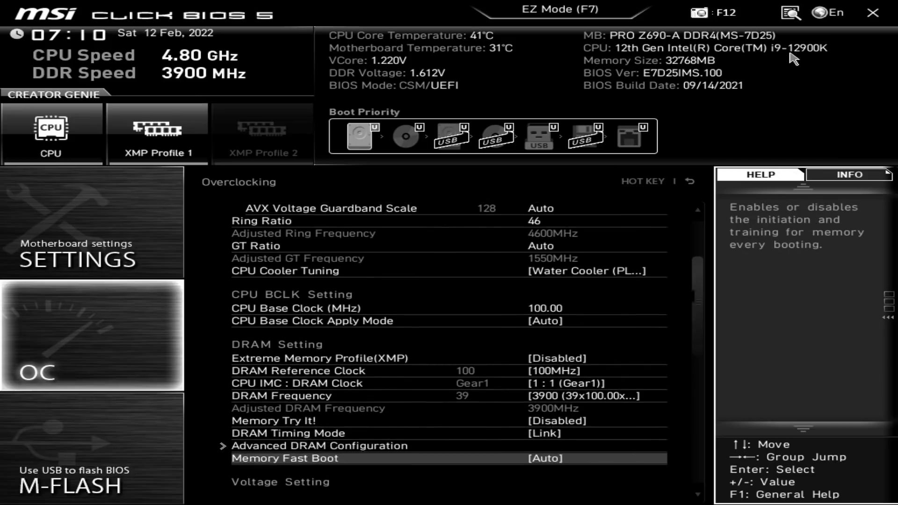
pyautogui.press('Up')
pyautogui.press('Up')
pyautogui.press('Up')
pyautogui.press('Up')
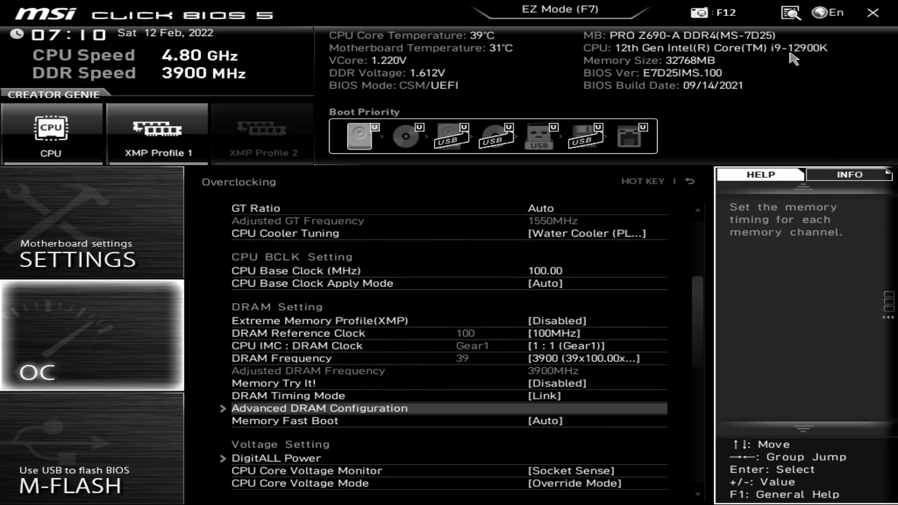
pyautogui.press('Down')
pyautogui.press('Up')
pyautogui.press('Return')
# Step: Compare the set and active values of tRP and tRCD in the Main Timing Configuration
pyautogui.press('Down')
pyautogui.press('Down')
pyautogui.press('Down')
pyautogui.press('Down')
pyautogui.press('Down')
pyautogui.press('Down')
pyautogui.press('Down')
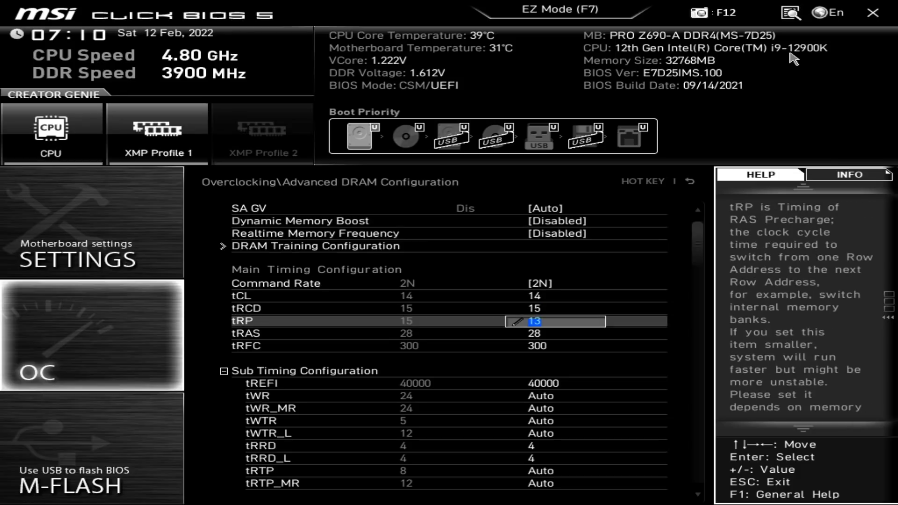
pyautogui.press('Up')
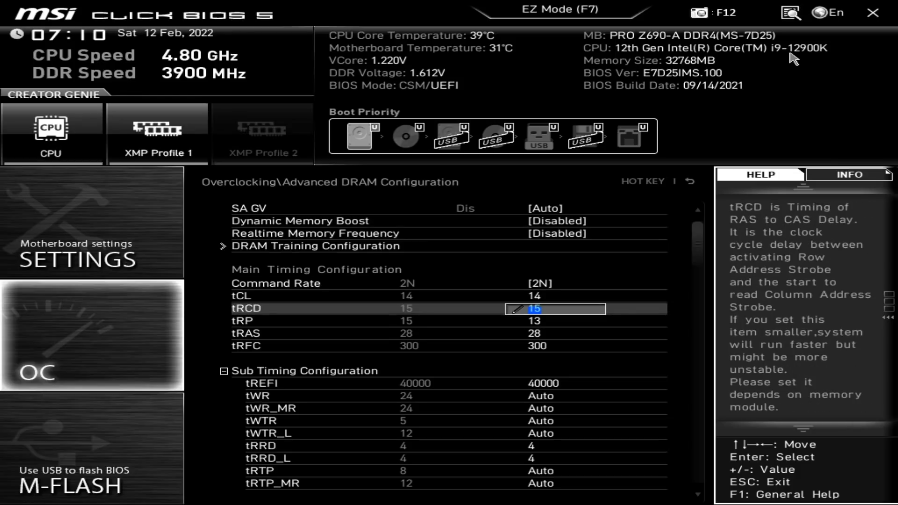
pyautogui.press('Down')
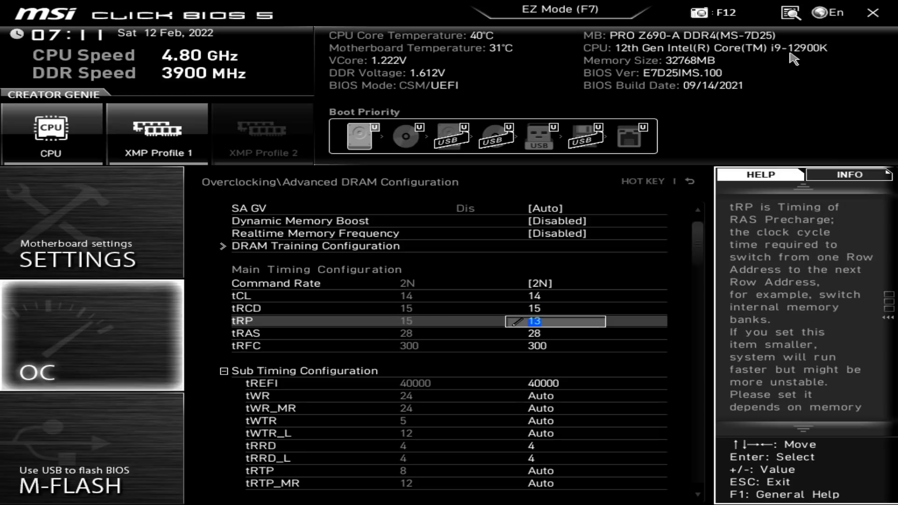
pyautogui.press('Up')
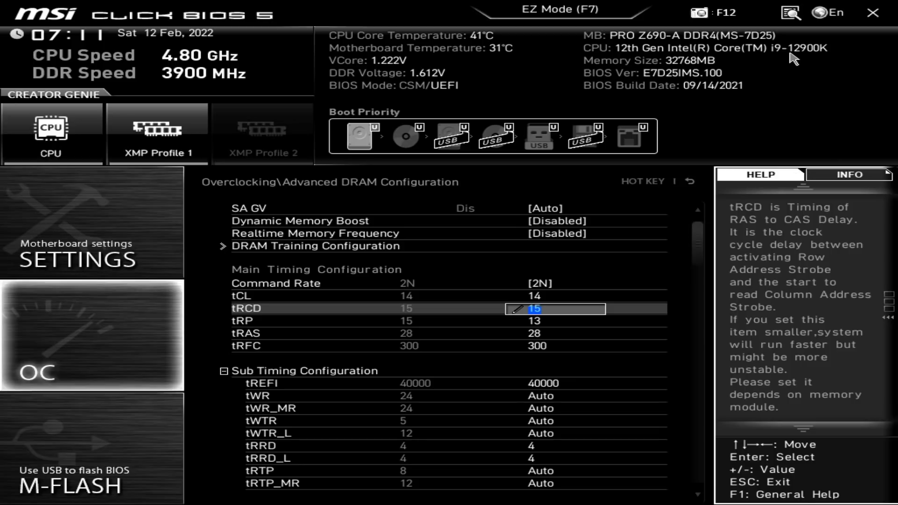
pyautogui.press('Down')
pyautogui.press('Down')
pyautogui.press('Up')
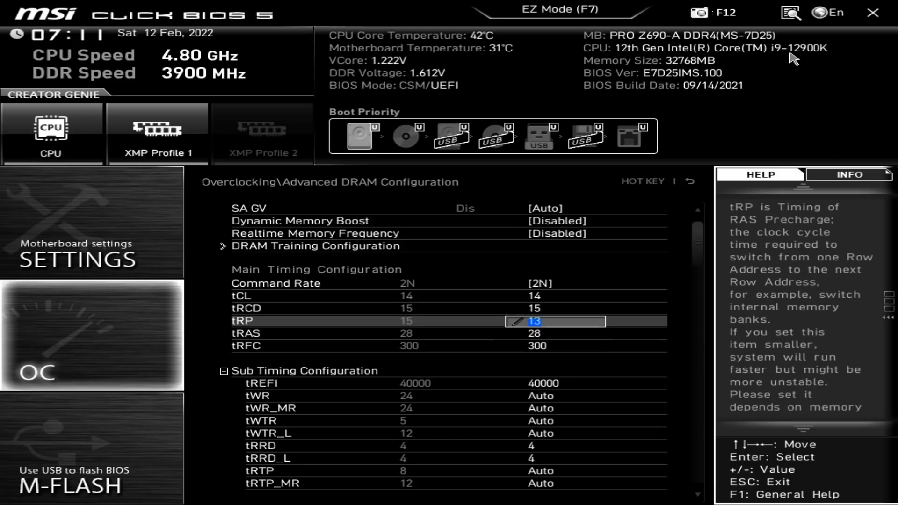
# Step: Check the tRP, tRAS and tRFC entries in the Main Timing Configuration
pyautogui.press('Down')
pyautogui.press('Down')
pyautogui.press('Up')
pyautogui.press('Up')
pyautogui.press('Down')
pyautogui.press('Down')
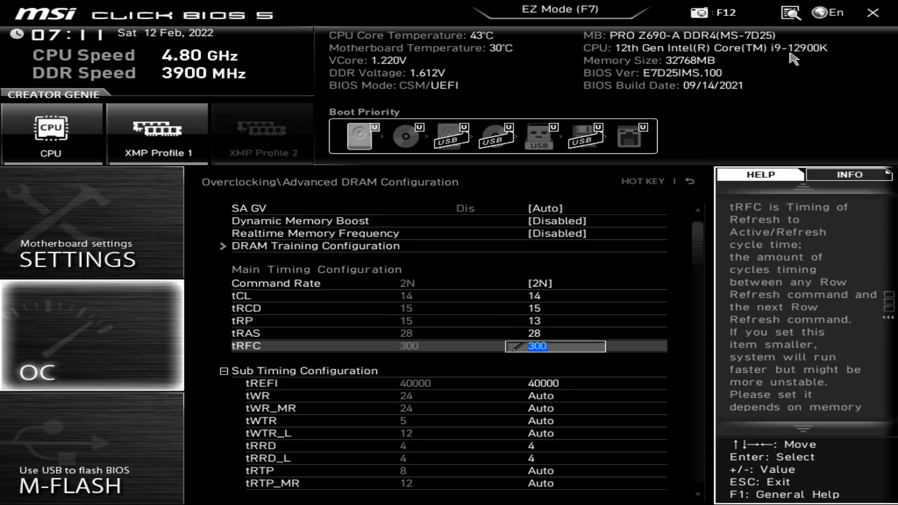
# Step: Review the Sub Timing Configuration entries from tREFI through tRRD_L
pyautogui.press('Down')
pyautogui.press('Down')
pyautogui.press('Down')
pyautogui.press('Down')
pyautogui.press('Down')
pyautogui.press('Down')
pyautogui.press('Down')
pyautogui.press('Down')
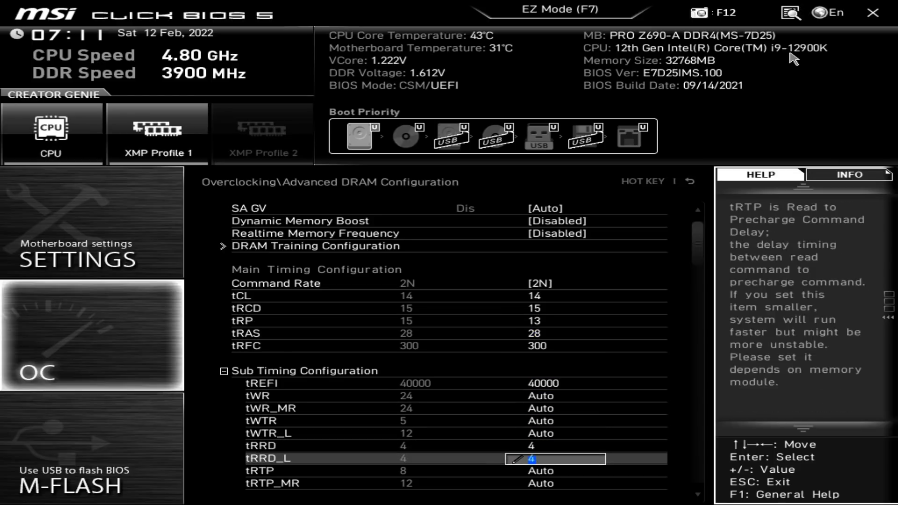
# Step: Examine the sub timings from tRTP to tCWL and go back to tRTP_MR
pyautogui.press('Down')
pyautogui.press('Down')
pyautogui.press('Down')
pyautogui.press('Down')
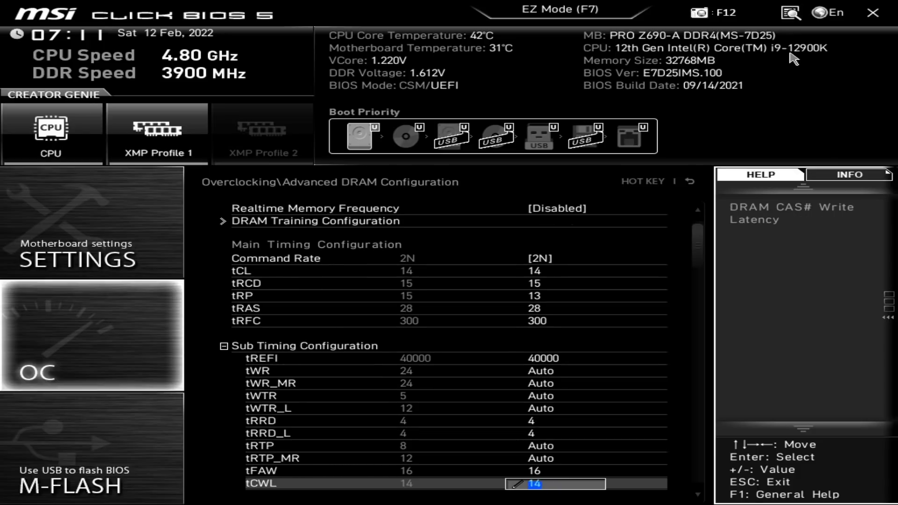
pyautogui.press('Up')
pyautogui.press('Up')
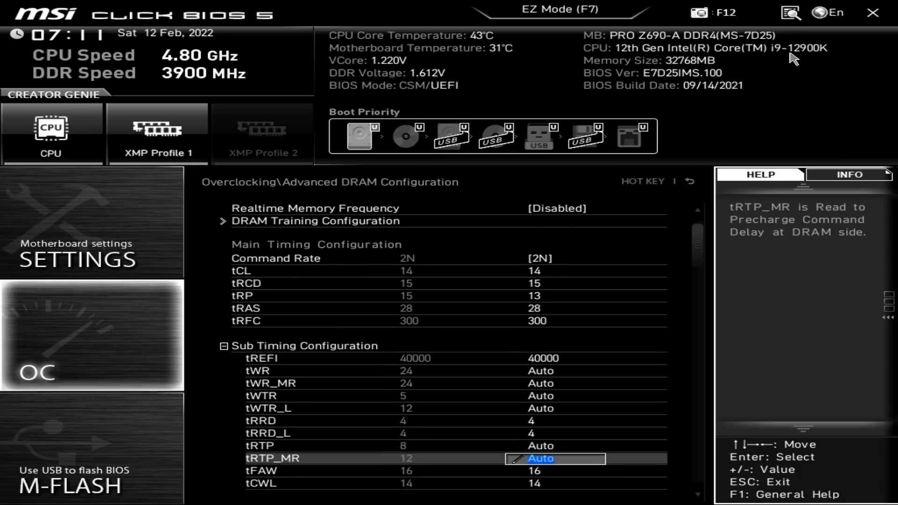
# Step: Review the sub timings and the Turn Around Timing Configuration entries from tRDRDSG down to tRDWRSG
pyautogui.press('Up')
pyautogui.press('Up')
pyautogui.press('Up')
pyautogui.press('Up')
pyautogui.press('Up')
pyautogui.press('Up')
pyautogui.press('Up')
pyautogui.press('Down')
pyautogui.press('Down')
pyautogui.press('Down')
pyautogui.press('Down')
pyautogui.press('Down')
pyautogui.press('Down')
pyautogui.press('Down')
pyautogui.press('Down')
pyautogui.press('Down')
pyautogui.press('Down')
pyautogui.press('Down')
pyautogui.press('Down')
pyautogui.press('Down')
pyautogui.press('Down')
pyautogui.press('Down')
pyautogui.press('Down')
pyautogui.press('Down')
pyautogui.press('Down')
pyautogui.press('Down')
pyautogui.press('Down')
pyautogui.press('Down')
pyautogui.press('Down')
pyautogui.press('Down')
pyautogui.press('Down')
pyautogui.press('Down')
pyautogui.press('Down')
pyautogui.press('Down')
pyautogui.press('Down')
pyautogui.press('Down')
pyautogui.press('Down')
pyautogui.press('Down')
pyautogui.press('Down')
pyautogui.press('Down')
pyautogui.press('Down')
pyautogui.press('Down')
pyautogui.press('Down')
pyautogui.press('Down')
pyautogui.press('Down')
pyautogui.press('Down')
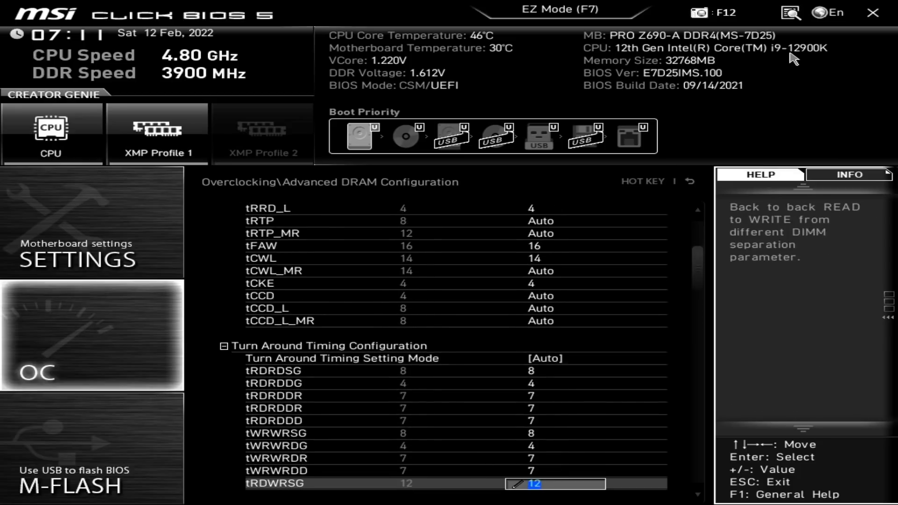
# Step: Browse the On-Die Termination, Drv Vref and Misc Item settings to reach the RTL Init Value (CHB) entry
pyautogui.press('Up')
pyautogui.press('Up')
pyautogui.press('Up')
pyautogui.press('Up')
pyautogui.press('Up')
pyautogui.press('Up')
pyautogui.press('Up')
pyautogui.press('Up')
pyautogui.press('Up')
pyautogui.press('Up')
pyautogui.press('Up')
pyautogui.press('Up')
pyautogui.press('Up')
pyautogui.press('Up')
pyautogui.press('Up')
pyautogui.press('Up')
pyautogui.press('Up')
pyautogui.press('Up')
pyautogui.press('Up')
pyautogui.press('Up')
pyautogui.press('Up')
pyautogui.press('Up')
pyautogui.press('Up')
pyautogui.press('Up')
pyautogui.press('Up')
pyautogui.press('Up')
pyautogui.press('Up')
pyautogui.press('Up')
pyautogui.press('Up')
pyautogui.press('Up')
pyautogui.press('Up')
pyautogui.press('Up')
pyautogui.press('Up')
pyautogui.press('Up')
pyautogui.press('Up')
pyautogui.press('Up')
pyautogui.press('Up')
pyautogui.press('Up')
pyautogui.press('Up')
pyautogui.press('Up')
pyautogui.press('Up')
pyautogui.press('Up')
pyautogui.press('Up')
pyautogui.press('Up')
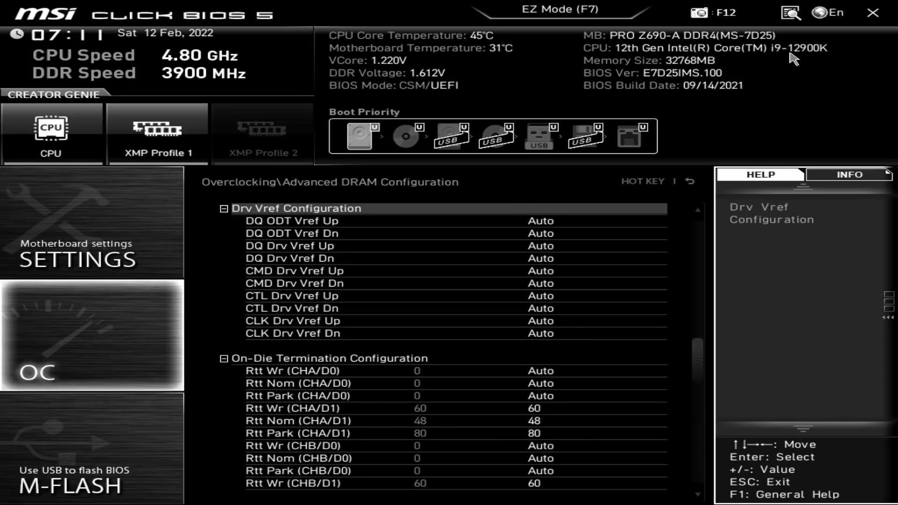
pyautogui.press('Up')
pyautogui.press('Up')
pyautogui.press('Up')
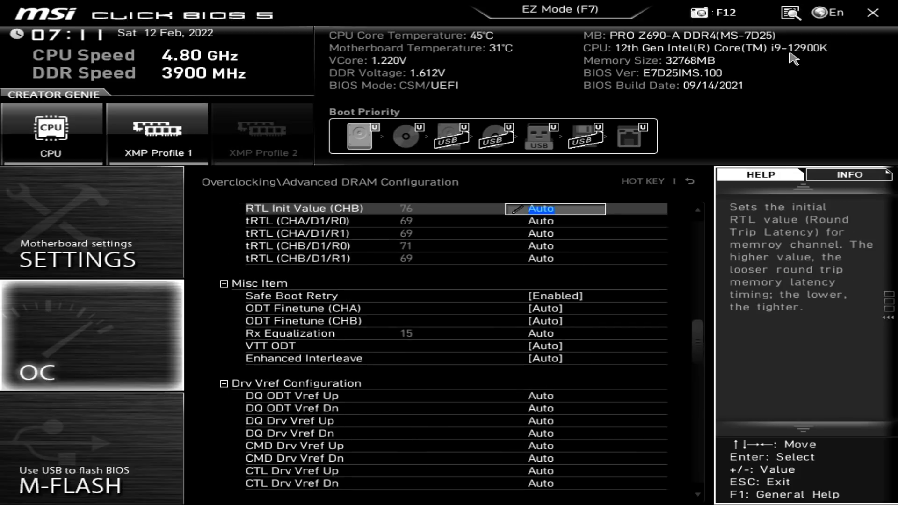
# Step: Examine the tRTL round trip latency entries below the RTL Init Values, returning to tRTL (CHA/D1/R0)
pyautogui.press('Down')
pyautogui.press('Down')
pyautogui.press('Down')
pyautogui.press('Down')
pyautogui.press('Up')
pyautogui.press('Down')
pyautogui.press('Up')
pyautogui.press('Up')
pyautogui.press('Down')
pyautogui.press('Up')
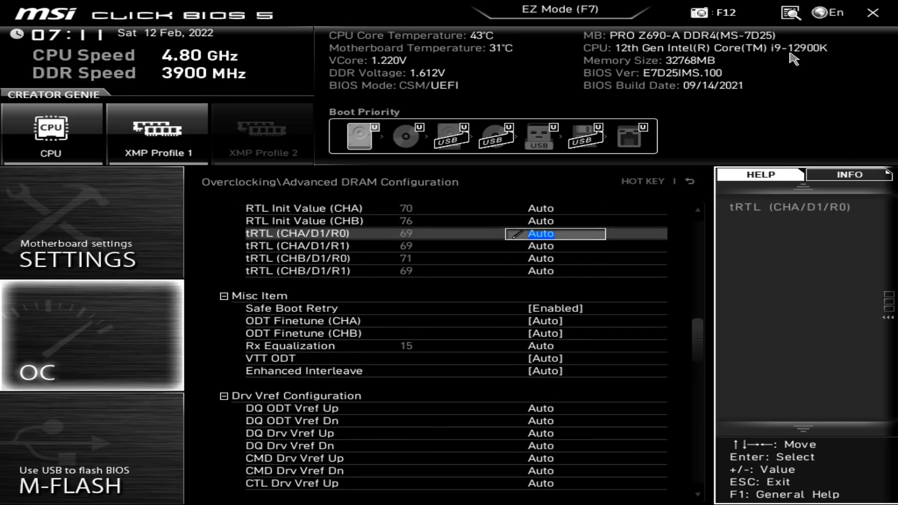
# Step: Compare the active tRTL values of the channel A ranks with those of tRTL (CHB/D1/R0)
pyautogui.press('Down')
pyautogui.press('Down')
pyautogui.press('Down')
pyautogui.press('Up')
pyautogui.press('Up')
pyautogui.press('Down')
pyautogui.press('Up')
pyautogui.press('Down')
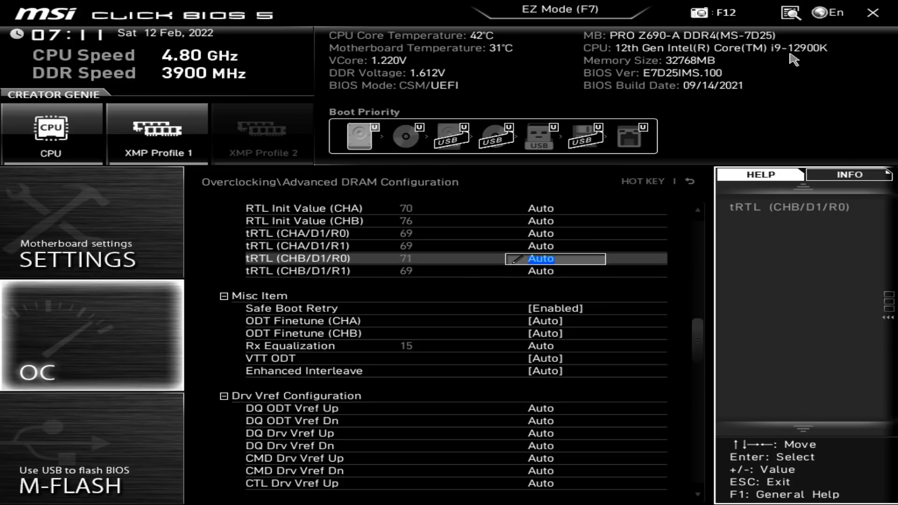
pyautogui.press('Up')
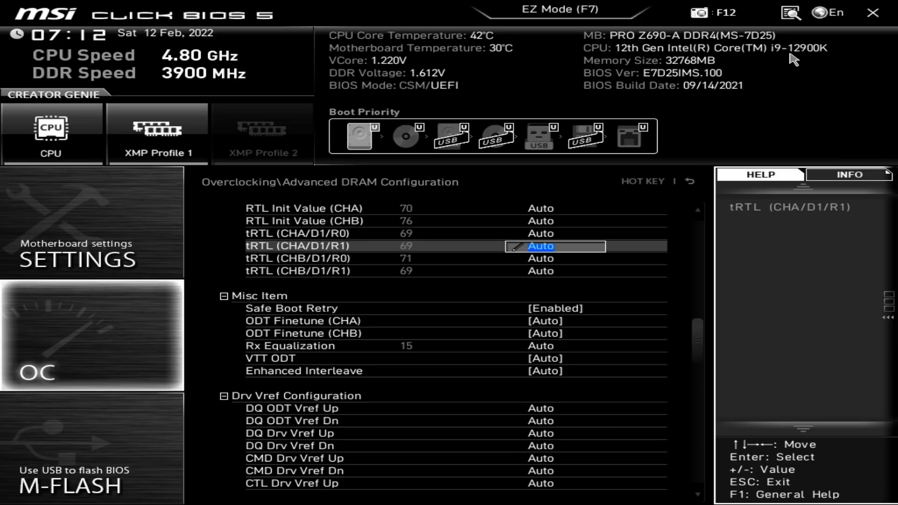
# Step: Check the RTL entries down to the Misc Item heading and go back to tRTL (CHB/D1/R0)
pyautogui.press('Up')
pyautogui.press('Up')
pyautogui.press('Down')
pyautogui.press('Down')
pyautogui.press('Down')
pyautogui.press('Down')
pyautogui.press('Down')
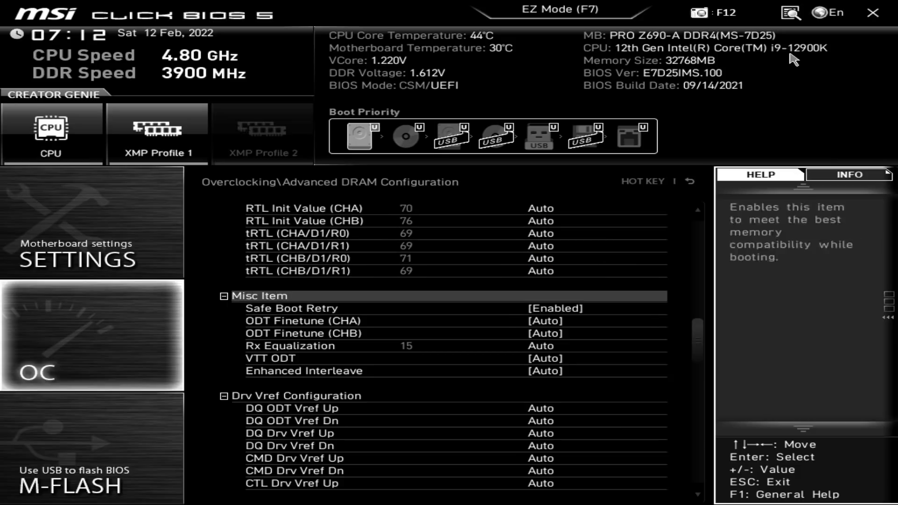
pyautogui.press('Up')
pyautogui.press('Up')
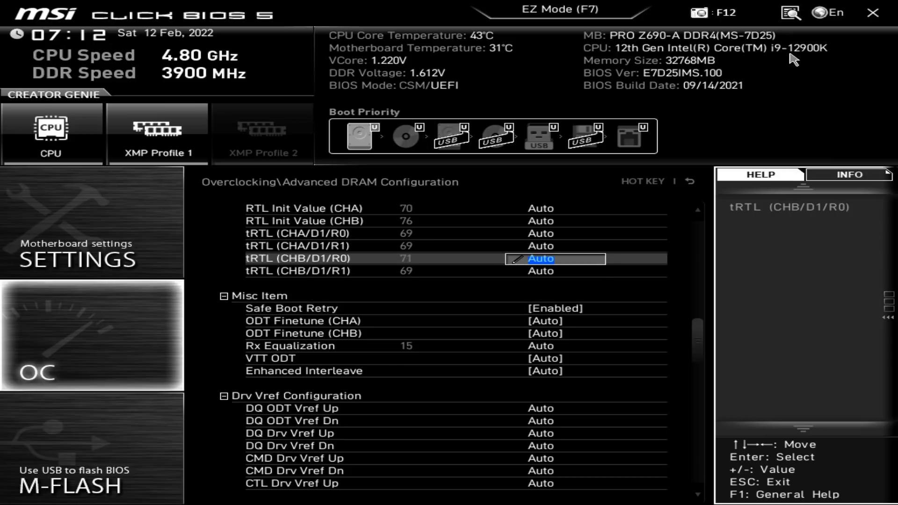
# Step: Compare tRTL (CHB/D1/R1) and tRTL (CHB/D1/R0) with tRTL (CHA/D1/R1)
pyautogui.press('Down')
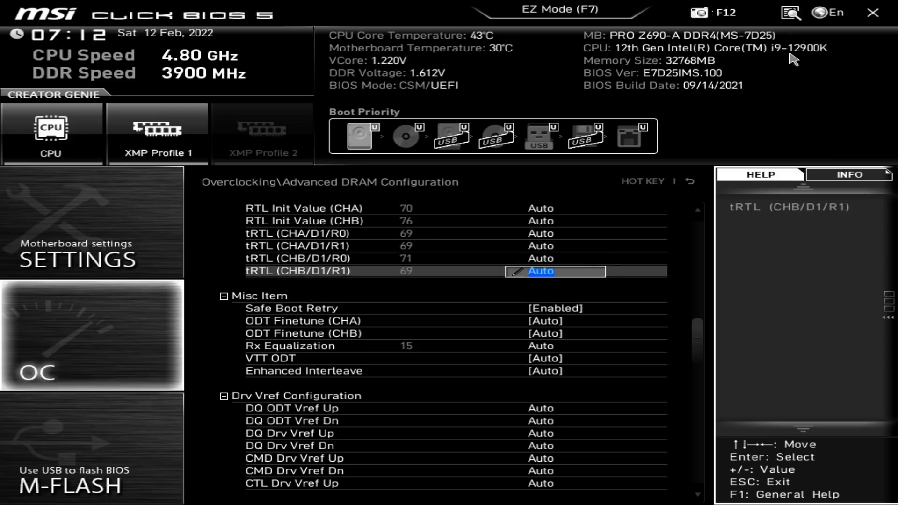
pyautogui.press('Down')
pyautogui.press('Down')
pyautogui.press('Down')
pyautogui.press('Up')
pyautogui.press('Up')
pyautogui.press('Up')
pyautogui.press('Up')
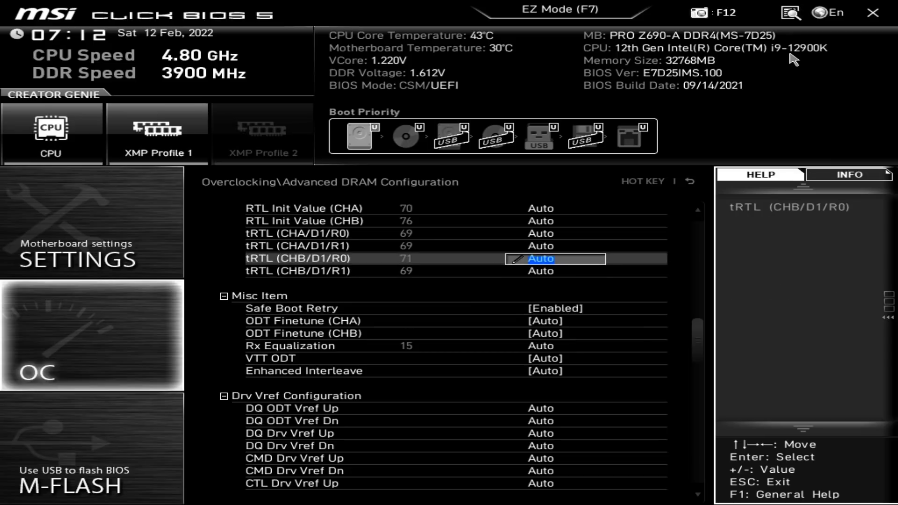
pyautogui.press('Up')
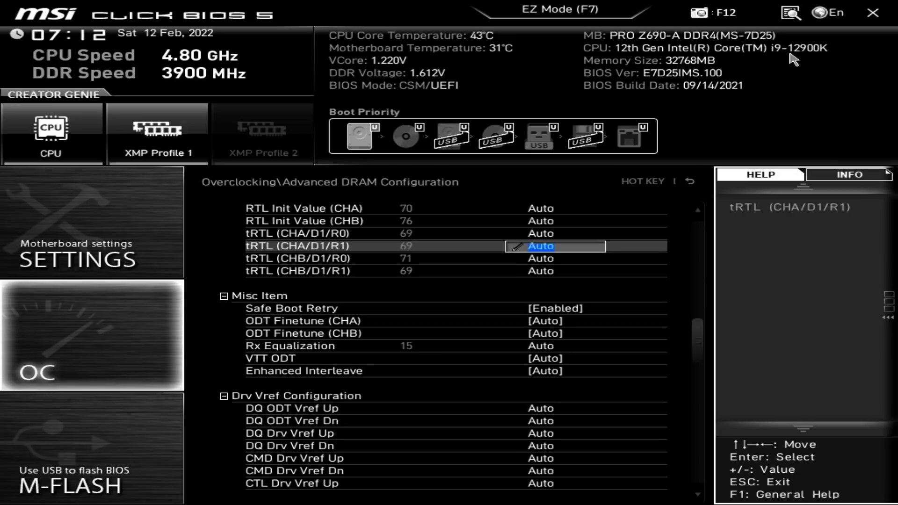
# Step: Go to the ODT Finetune (CHB) setting under Misc Item
pyautogui.press('Down')
pyautogui.press('Down')
pyautogui.press('Down')
pyautogui.press('Down')
pyautogui.press('Down')
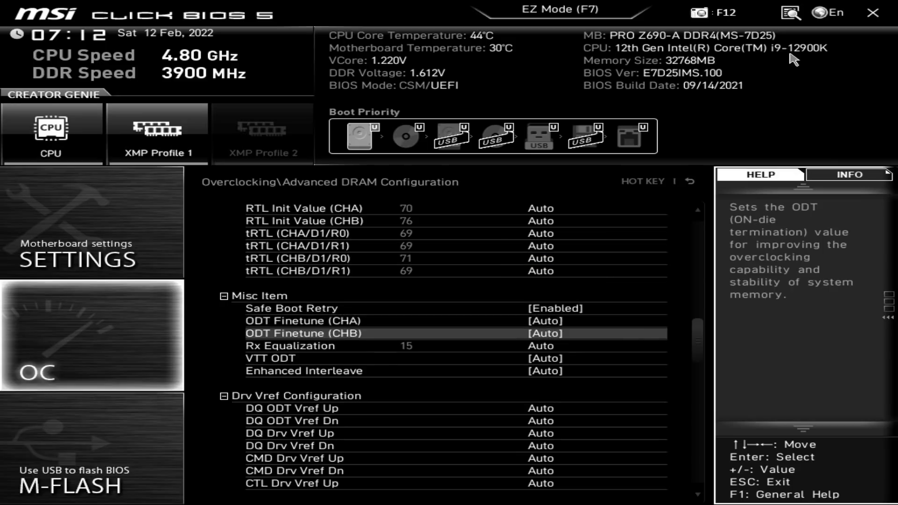
# Step: Go from the Misc Item settings to the Rtt entries under On-Die Termination Configuration
pyautogui.press('Down')
pyautogui.press('Down')
pyautogui.press('Down')
pyautogui.press('Down')
pyautogui.press('Down')
pyautogui.press('pagedown')
pyautogui.press('pagedown')
pyautogui.press('Up')
pyautogui.press('Up')
pyautogui.press('Up')
pyautogui.press('Up')
pyautogui.press('Up')
pyautogui.press('Up')
pyautogui.press('Up')
pyautogui.press('Up')
pyautogui.press('Up')
pyautogui.press('Up')
pyautogui.press('Up')
pyautogui.press('Up')
pyautogui.press('Up')
pyautogui.press('Up')
pyautogui.press('Up')
pyautogui.press('Up')
pyautogui.press('Up')
pyautogui.press('Up')
pyautogui.press('Up')
pyautogui.press('Up')
pyautogui.press('Up')
pyautogui.press('Up')
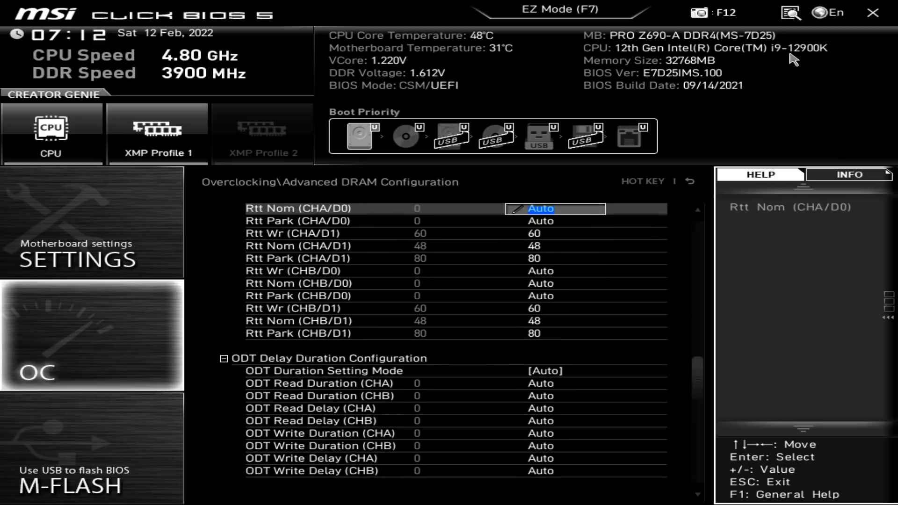
# Step: Examine the Rtt Wr, Rtt Nom and Rtt Park values set for CHA/D1
pyautogui.press('Down')
pyautogui.press('Down')
pyautogui.press('Down')
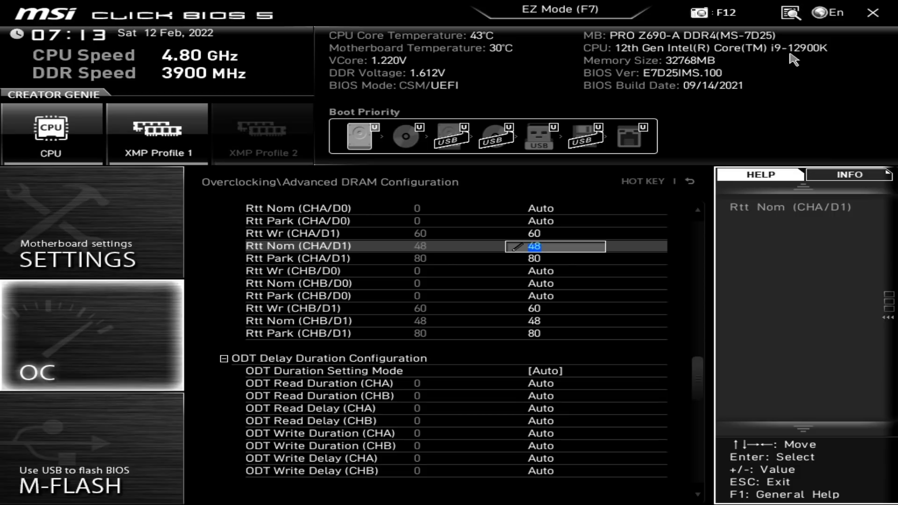
pyautogui.press('Up')
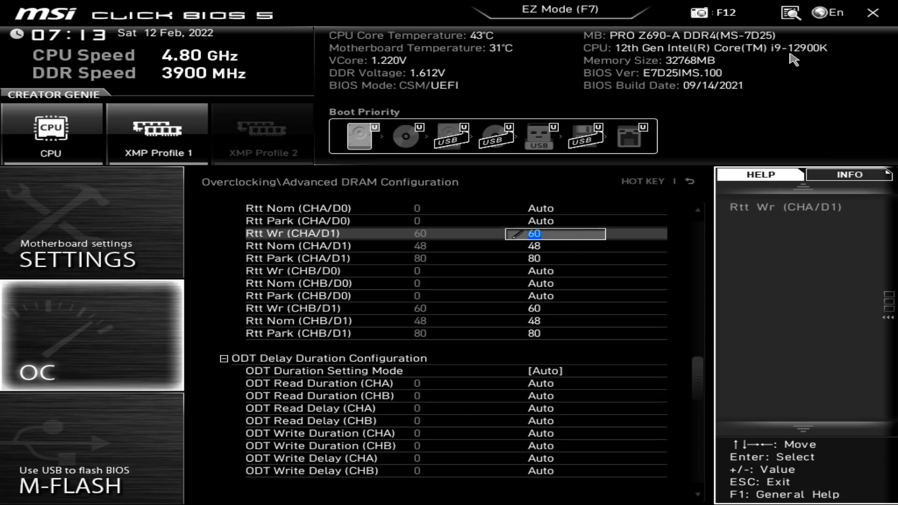
pyautogui.press('Up')
pyautogui.press('Down')
pyautogui.press('Up')
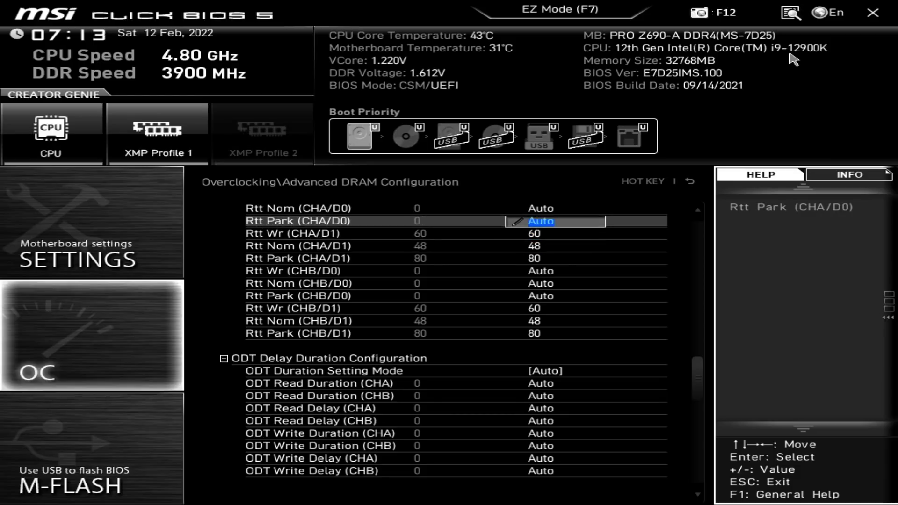
pyautogui.press('Down')
pyautogui.press('Down')
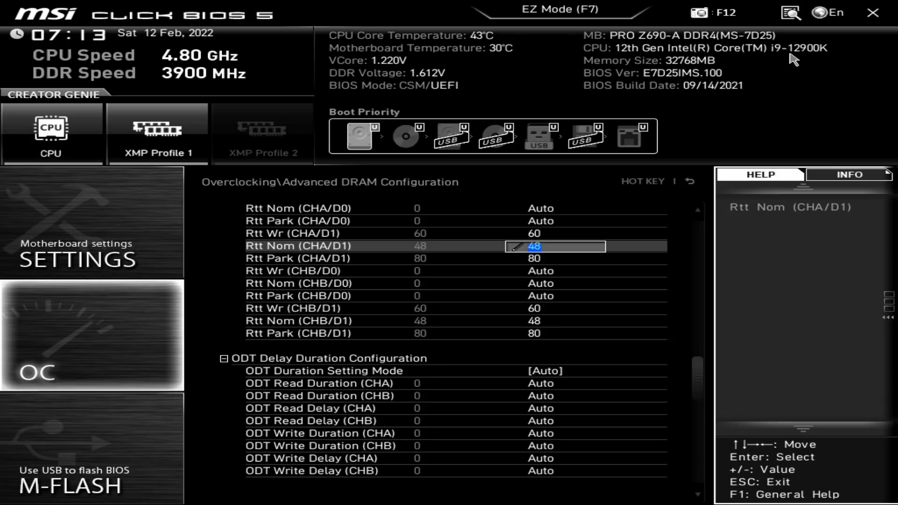
pyautogui.press('Up')
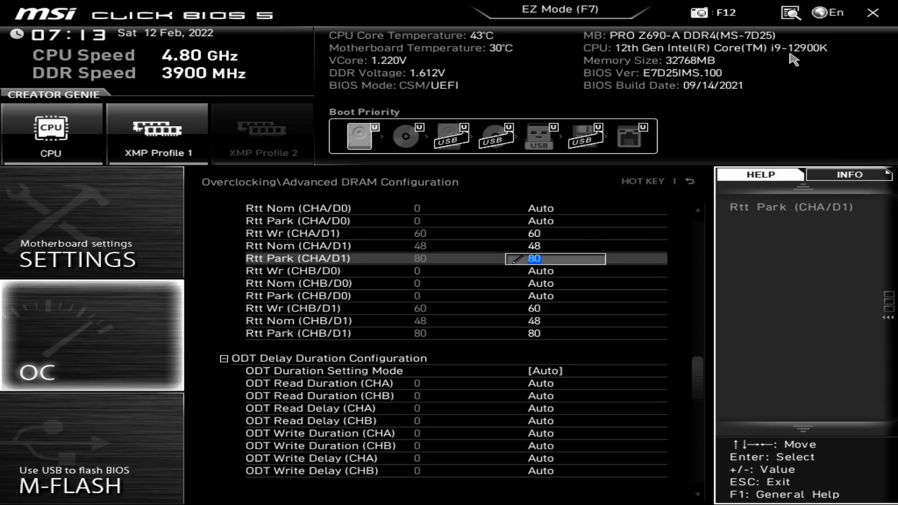
# Step: Compare the CHA/D1 Rtt values with the Rtt settings of CHB/D1
pyautogui.press('Up')
pyautogui.press('Up')
pyautogui.press('Down')
pyautogui.press('Down')
pyautogui.press('Down')
pyautogui.press('Down')
pyautogui.press('Down')
pyautogui.press('Down')
pyautogui.press('Down')
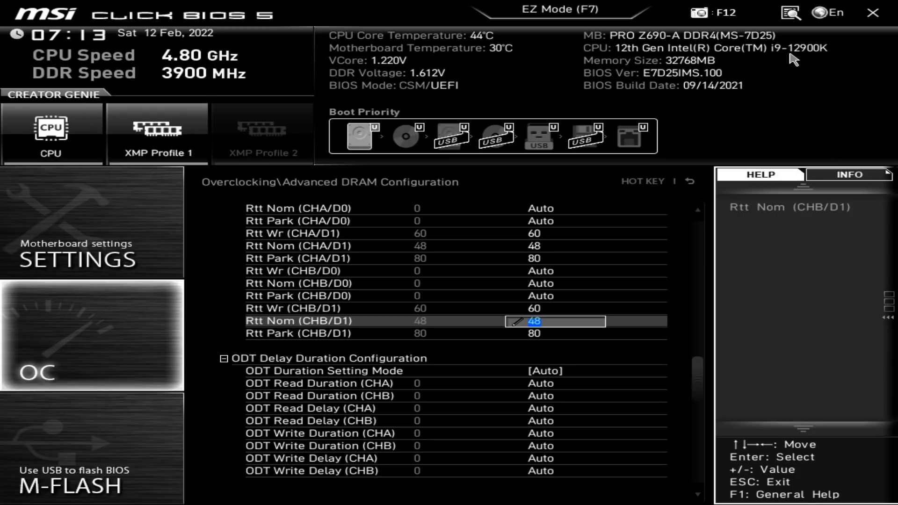
# Step: Review the On-Die Termination entries again from the channel B rows up to Rtt Wr (CHA/D1)
pyautogui.press('Up')
pyautogui.press('Up')
pyautogui.press('Up')
pyautogui.press('Up')
pyautogui.press('Up')
pyautogui.press('Up')
pyautogui.press('Up')
pyautogui.press('Up')
pyautogui.press('Up')
pyautogui.press('Up')
pyautogui.press('Up')
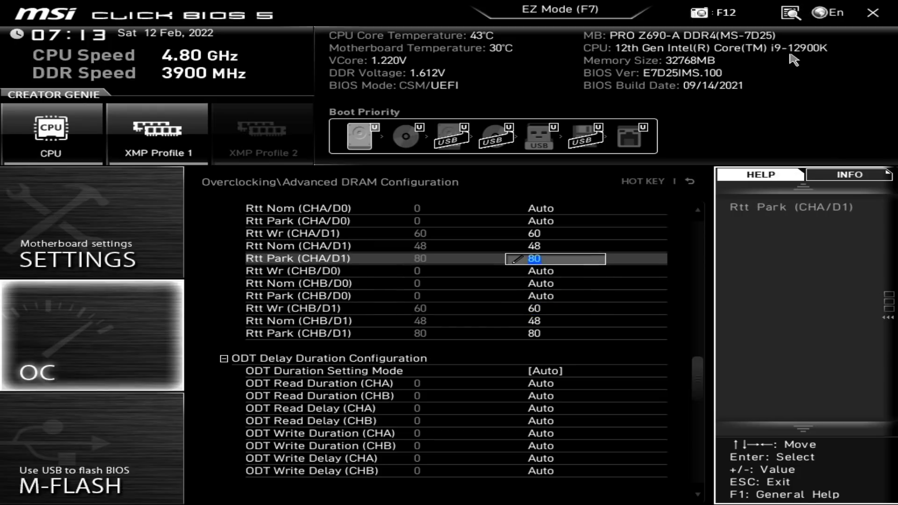
pyautogui.press('Up')
pyautogui.press('Down')
pyautogui.press('Down')
pyautogui.press('Down')
pyautogui.press('Down')
pyautogui.press('Down')
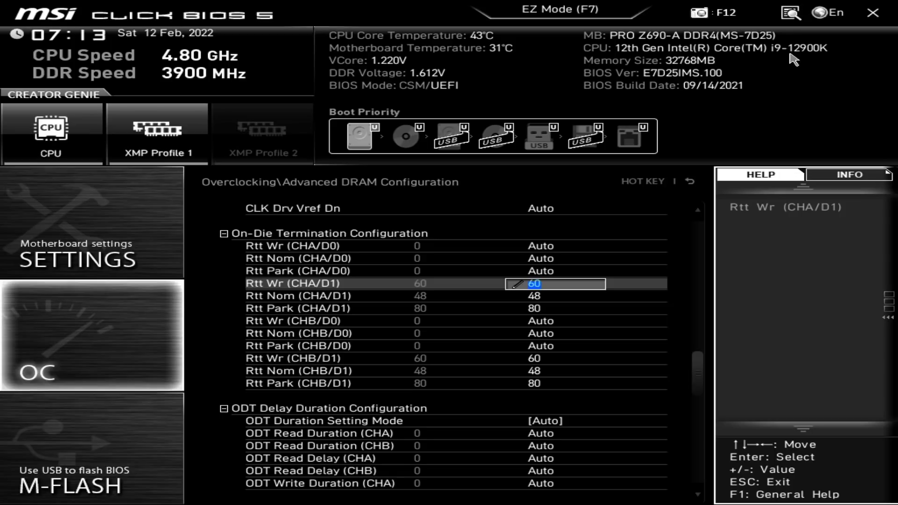
# Step: Check the entries around the On-Die Termination Configuration heading and return to Rtt Wr (CHA/D1)
pyautogui.press('Up')
pyautogui.press('Up')
pyautogui.press('Up')
pyautogui.press('Up')
pyautogui.press('Up')
pyautogui.press('Up')
pyautogui.press('Down')
pyautogui.press('Down')
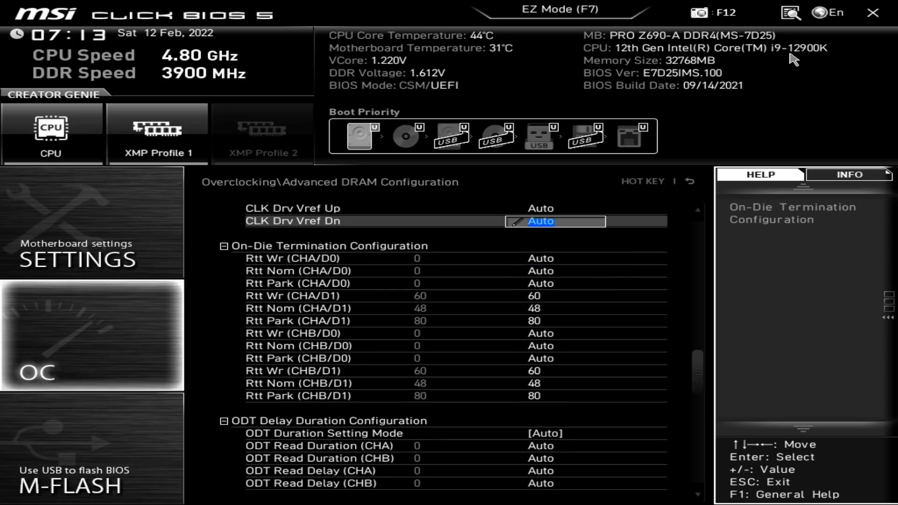
pyautogui.press('Down')
pyautogui.press('Down')
pyautogui.press('Down')
pyautogui.press('Down')
pyautogui.press('Return')
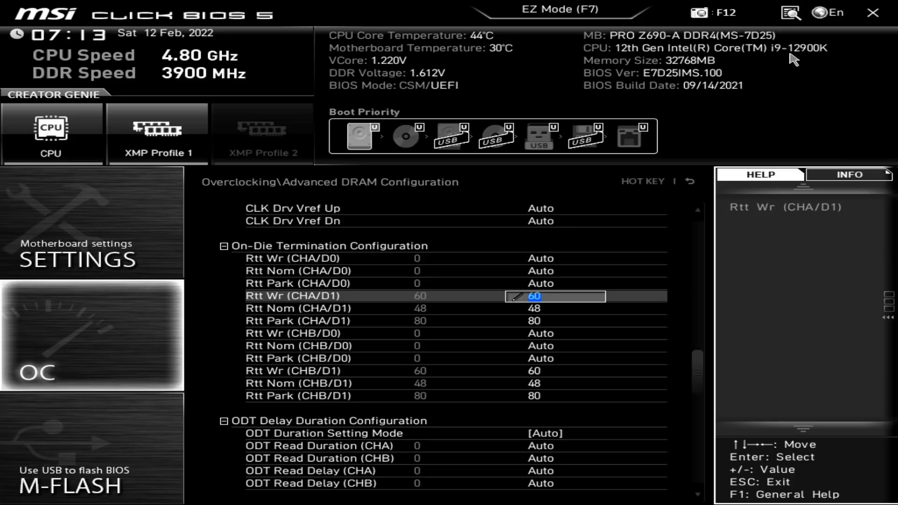
# Step: Leave Advanced DRAM Configuration and go to DRAM Voltage in the Overclocking voltage settings
pyautogui.press('Up')
pyautogui.press('pageup')
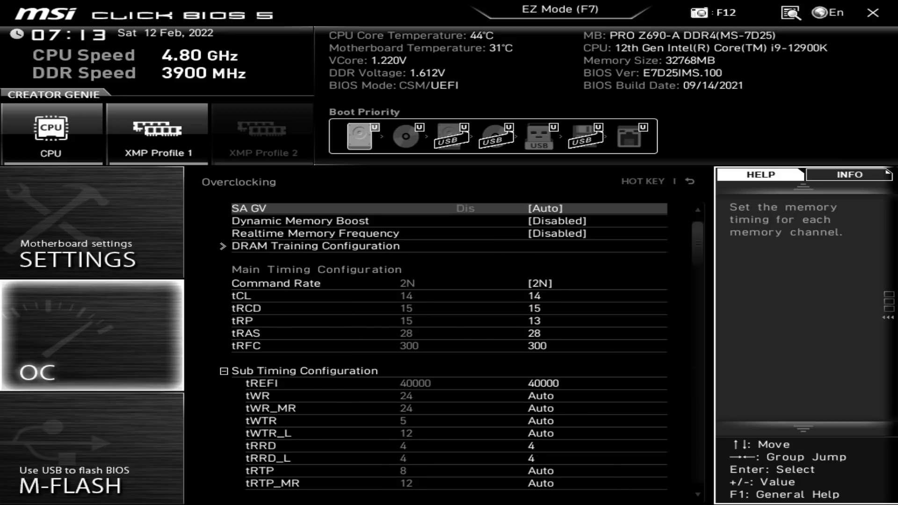
pyautogui.press('Escape')
pyautogui.press('pagedown')
pyautogui.press('Up')
pyautogui.press('Up')
pyautogui.press('Up')
pyautogui.press('Up')
pyautogui.press('Up')
pyautogui.press('Up')
pyautogui.press('Up')
pyautogui.press('Up')
pyautogui.press('Up')
pyautogui.press('Up')
pyautogui.press('Return')
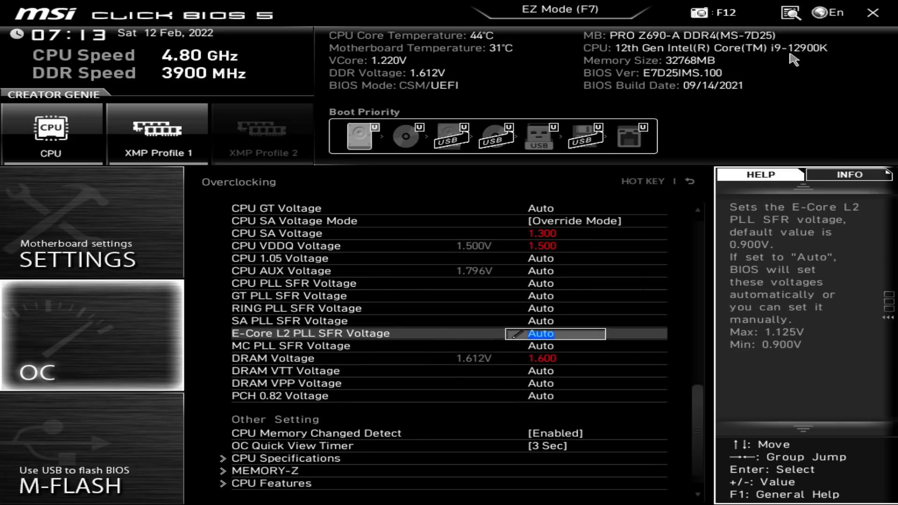
pyautogui.press('Down')
pyautogui.press('Down')
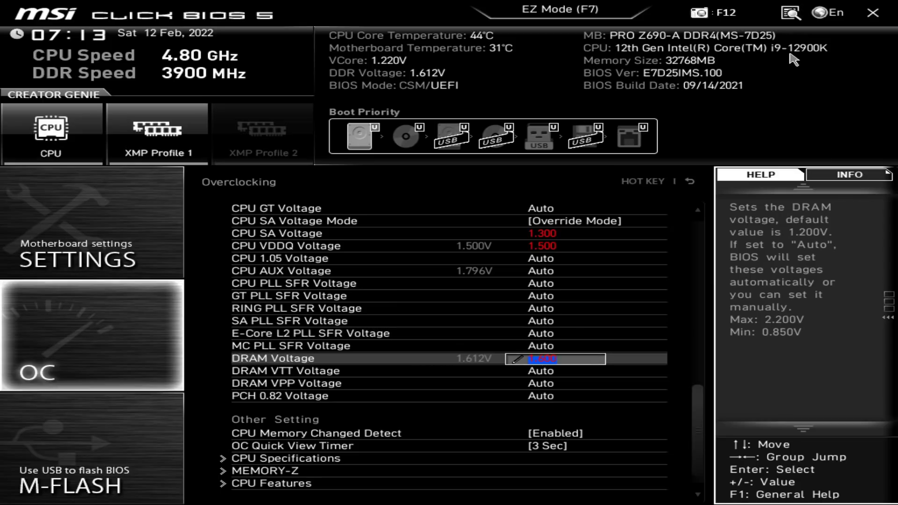
# Step: Check the voltage entries above DRAM Voltage, ending at CPU VDDQ Voltage
pyautogui.press('Up')
pyautogui.press('Up')
pyautogui.press('Up')
pyautogui.press('Up')
pyautogui.press('Up')
pyautogui.press('Up')
pyautogui.press('Up')
pyautogui.press('Up')
pyautogui.press('Up')
pyautogui.press('Up')
pyautogui.press('Up')
pyautogui.press('Down')
pyautogui.press('Down')
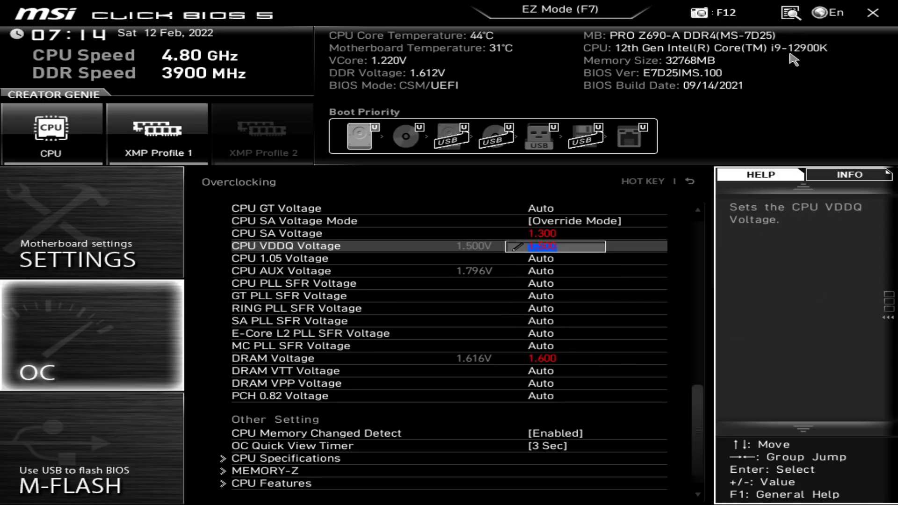
# Step: Examine the CPU SA Voltage Mode and CPU SA Voltage settings
pyautogui.press('Up')
pyautogui.press('Up')
pyautogui.press('Up')
pyautogui.press('Up')
pyautogui.press('Up')
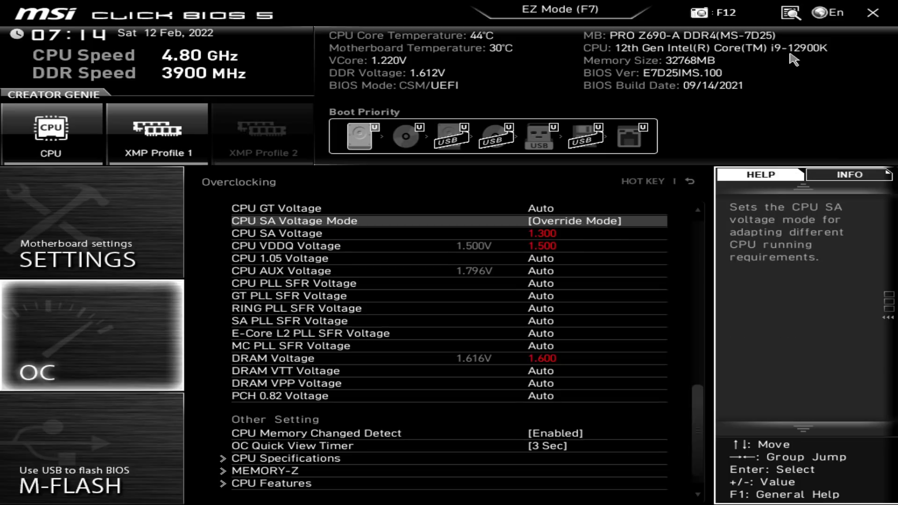
pyautogui.press('Down')
pyautogui.press('Down')
pyautogui.press('Down')
pyautogui.press('Down')
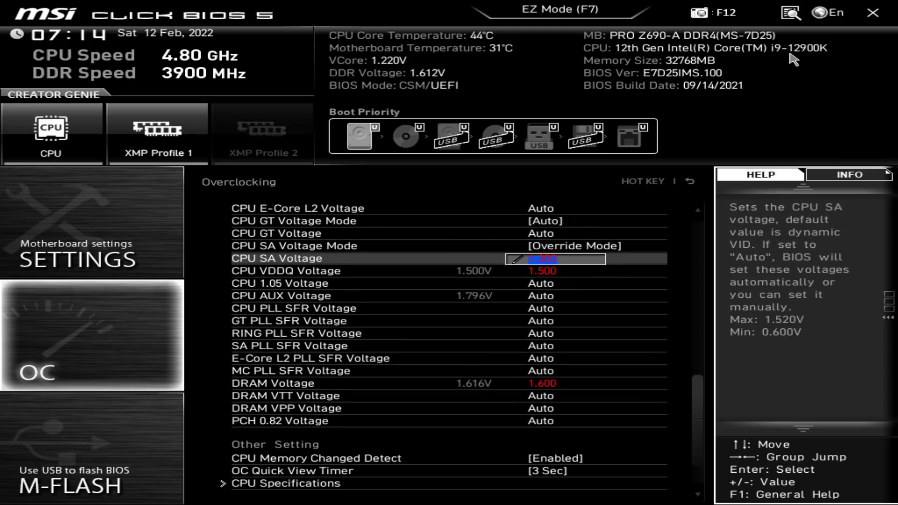
# Step: Look through the voltage entries below CPU SA Voltage
pyautogui.press('Down')
pyautogui.press('Down')
pyautogui.press('Down')
pyautogui.press('Down')
pyautogui.press('Down')
pyautogui.press('Down')
pyautogui.press('Down')
pyautogui.press('Down')
pyautogui.press('Down')
pyautogui.press('Down')
pyautogui.press('Down')
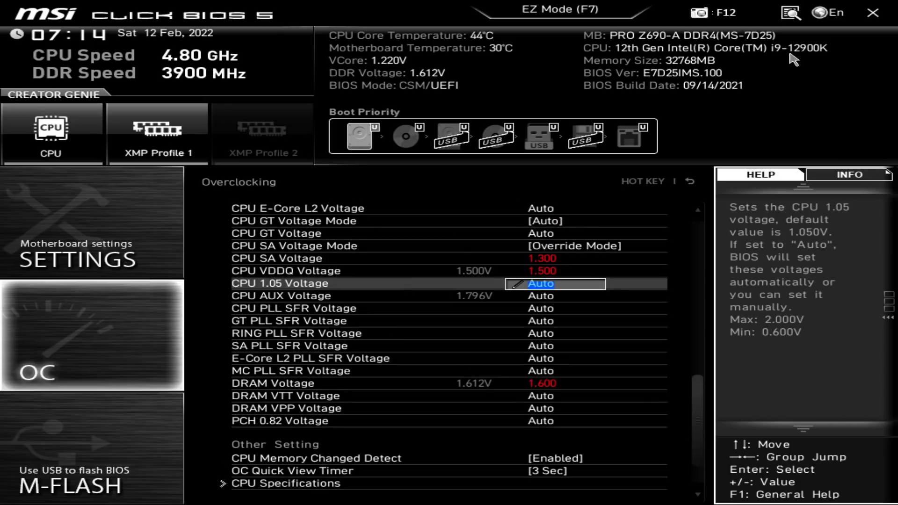
# Step: Return to the CPU VDDQ Voltage setting and examine its value
pyautogui.press('Up')
pyautogui.press('Up')
pyautogui.press('Up')
pyautogui.press('Up')
pyautogui.press('Up')
pyautogui.press('Up')
pyautogui.press('Up')
pyautogui.press('Up')
pyautogui.press('Up')
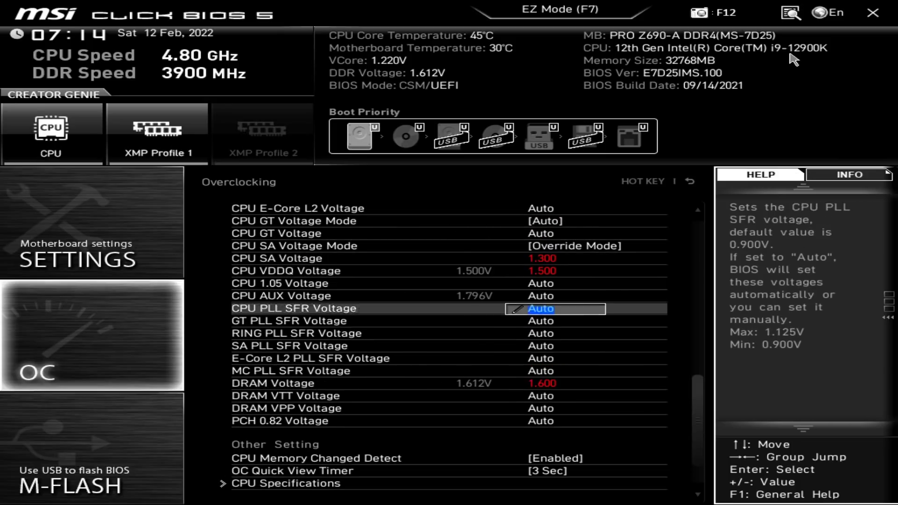
pyautogui.press('Up')
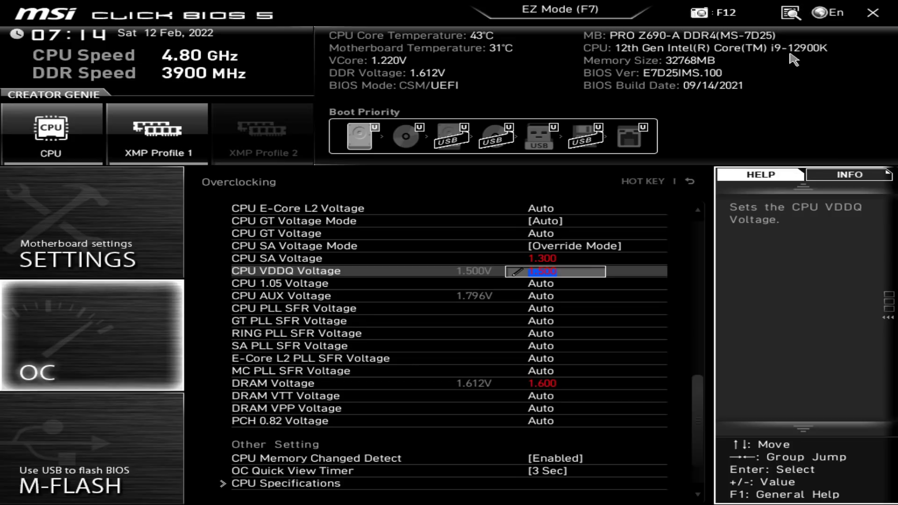
# Step: Go back and forth over the CPU SA Voltage Mode, CPU SA Voltage and CPU VDDQ Voltage entries to compare their settings
pyautogui.press('Up')
pyautogui.press('Up')
pyautogui.press('Up')
pyautogui.press('Down')
pyautogui.press('Down')
pyautogui.press('Down')
pyautogui.press('Up')
pyautogui.press('Up')
pyautogui.press('Down')
pyautogui.press('Down')
pyautogui.press('Up')
pyautogui.press('Up')
pyautogui.press('Up')
pyautogui.press('Up')
pyautogui.press('Down')
pyautogui.press('Down')
pyautogui.press('Down')
pyautogui.press('Down')
# Step: Look through the upper voltage entries, ending at CPU Core Voltage Mode
pyautogui.press('Up')
pyautogui.press('Up')
pyautogui.press('Up')
pyautogui.press('Up')
pyautogui.press('Up')
pyautogui.press('Up')
pyautogui.press('Up')
pyautogui.press('Up')
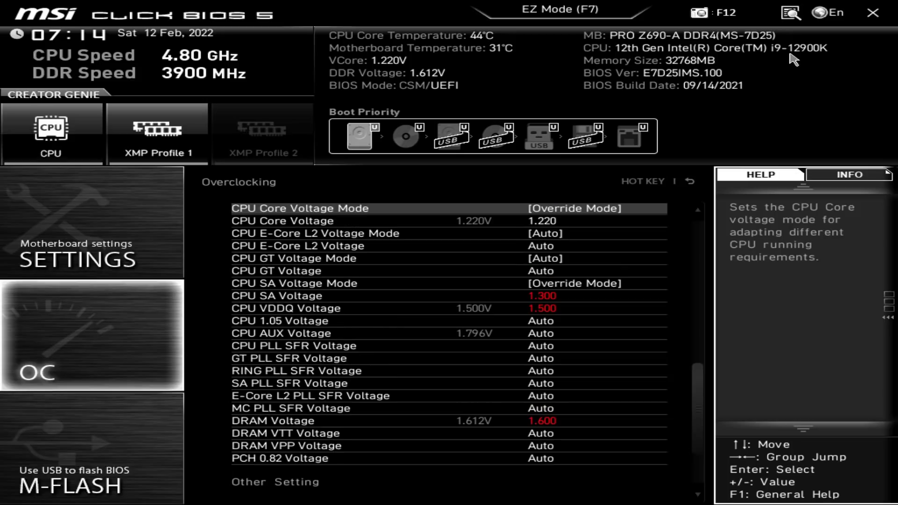
pyautogui.press('Up')
pyautogui.press('Up')
pyautogui.press('Down')
pyautogui.press('Down')
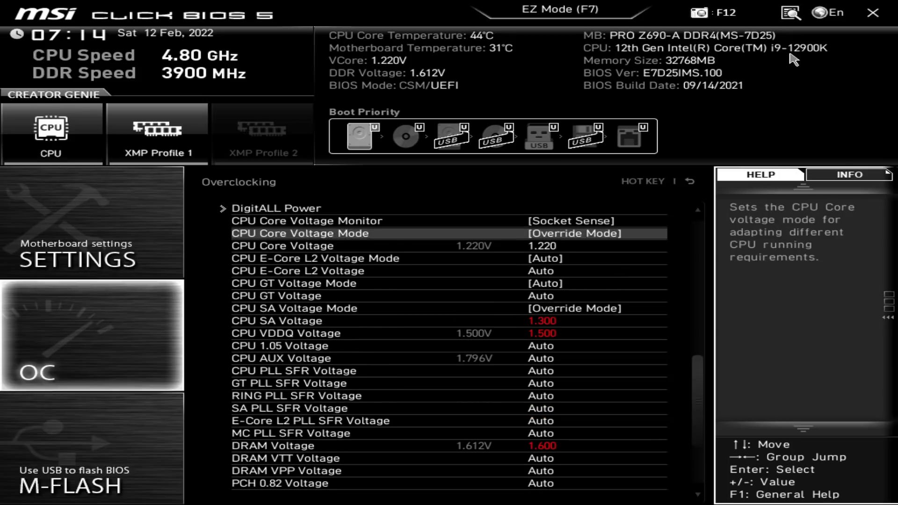
# Step: Recheck the CPU VDDQ Voltage entry and go back over the settings above it to CPU GT Voltage
pyautogui.press('Down')
pyautogui.press('Down')
pyautogui.press('Down')
pyautogui.press('Down')
pyautogui.press('Down')
pyautogui.press('Down')
pyautogui.press('Down')
pyautogui.press('Down')
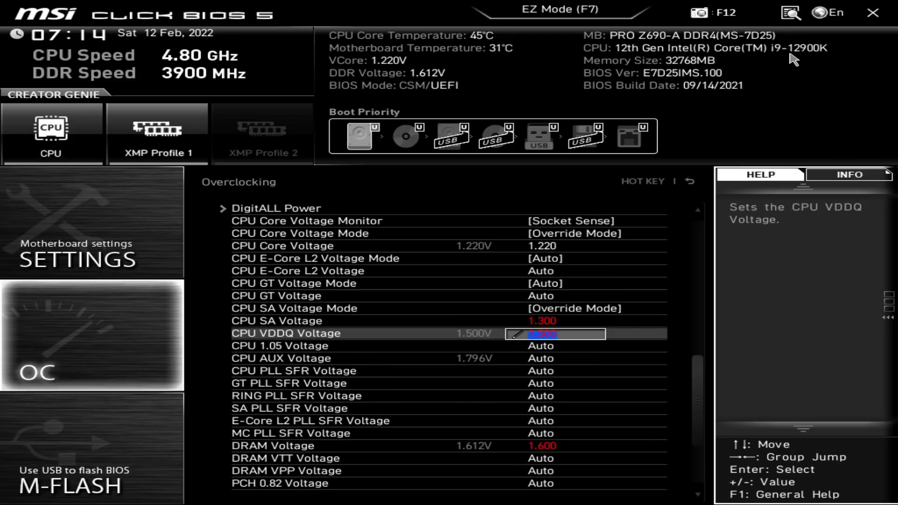
pyautogui.press('Up')
pyautogui.press('Up')
pyautogui.press('Up')
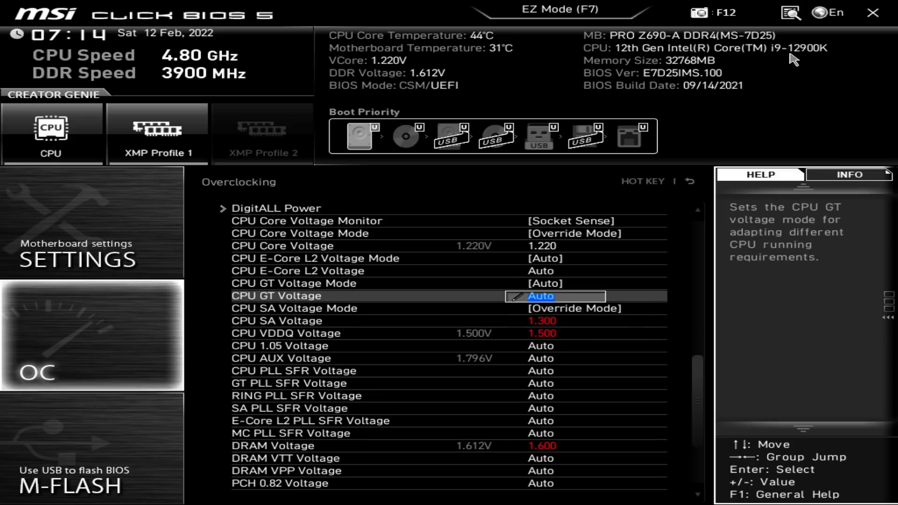
# Step: Open the DigitALL Power settings, view the CPU Loadline Calibration Control options and leave without changing them
pyautogui.press('Up')
pyautogui.press('Up')
pyautogui.press('Up')
pyautogui.press('Up')
pyautogui.press('Up')
pyautogui.press('Down')
pyautogui.press('Up')
pyautogui.press('Up')
pyautogui.press('Up')
pyautogui.press('Return')
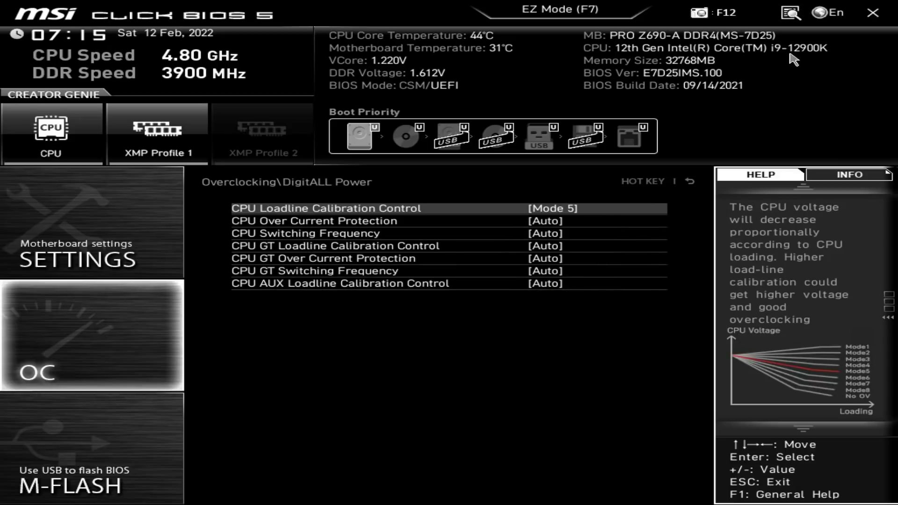
pyautogui.press('Return')
pyautogui.press('Escape')
pyautogui.press('Escape')
# Step: Look through the CPU ratio and CPU AVX Control settings from the start of the Overclocking page
pyautogui.press('Home')
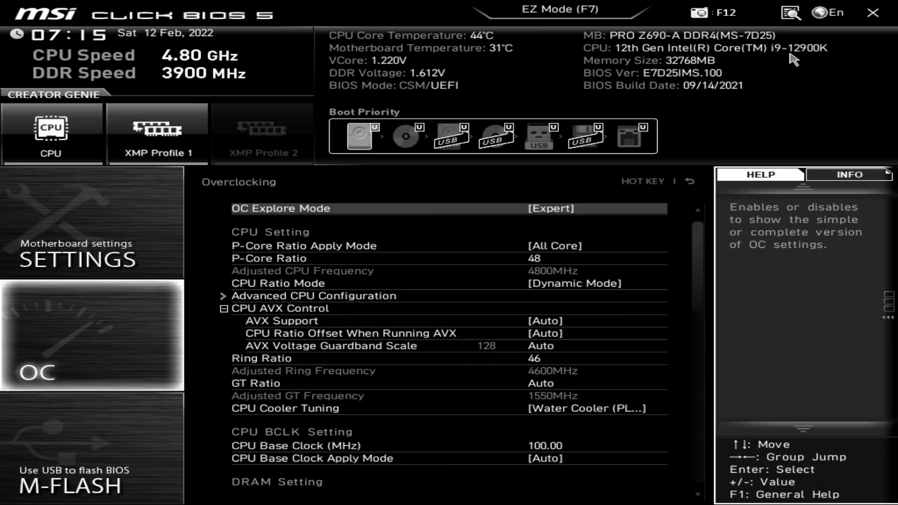
pyautogui.press('Down')
pyautogui.press('Down')
pyautogui.press('Down')
pyautogui.press('Down')
pyautogui.press('Down')
pyautogui.press('Down')
pyautogui.press('Down')
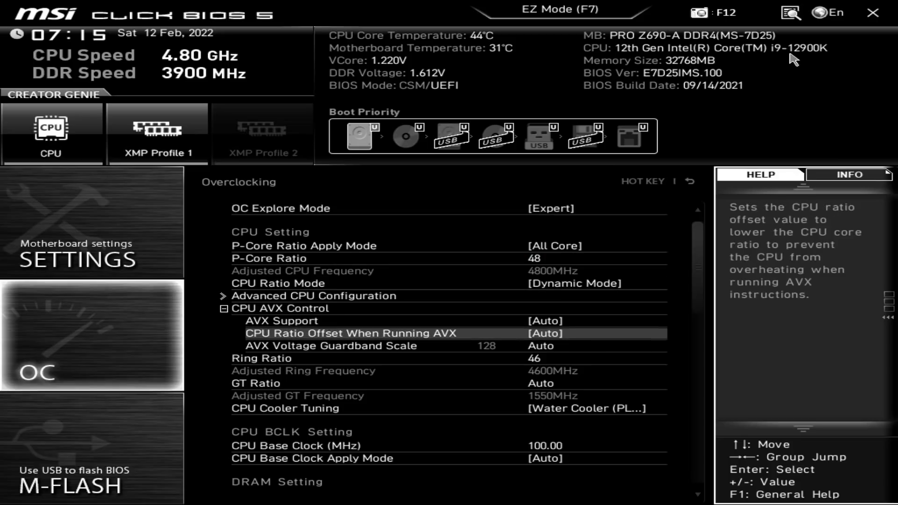
pyautogui.press('Down')
pyautogui.press('Down')
pyautogui.press('Up')
# Step: Look through the ring ratio, base clock and DRAM settings as far as Memory Fast Boot
pyautogui.press('Down')
pyautogui.press('Down')
pyautogui.press('Down')
pyautogui.press('Down')
pyautogui.press('Down')
pyautogui.press('Down')
pyautogui.press('Down')
pyautogui.press('Down')
pyautogui.press('Down')
pyautogui.press('Down')
pyautogui.press('Down')
pyautogui.press('Down')
pyautogui.press('Down')
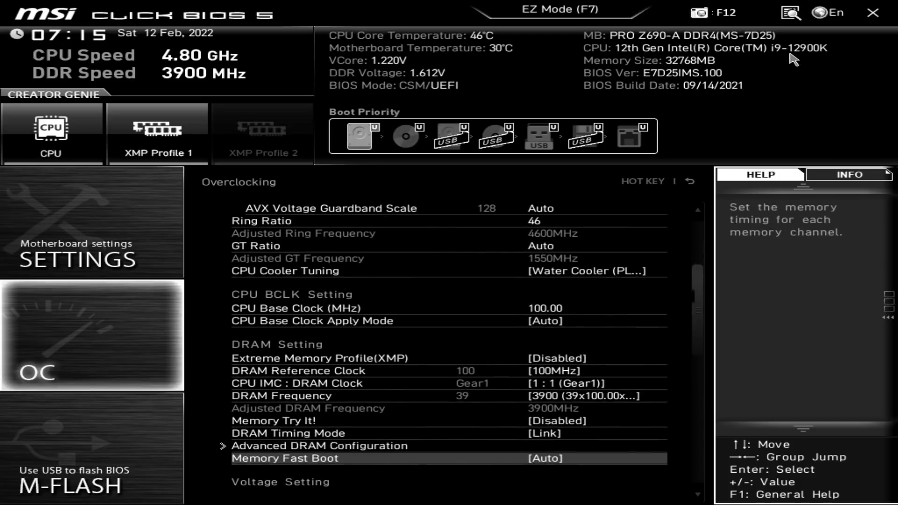
# Step: View the available DRAM Reference Clock options and close the list without choosing one
pyautogui.press('Up')
pyautogui.press('Up')
pyautogui.press('Up')
pyautogui.press('Up')
pyautogui.press('Up')
pyautogui.press('Up')
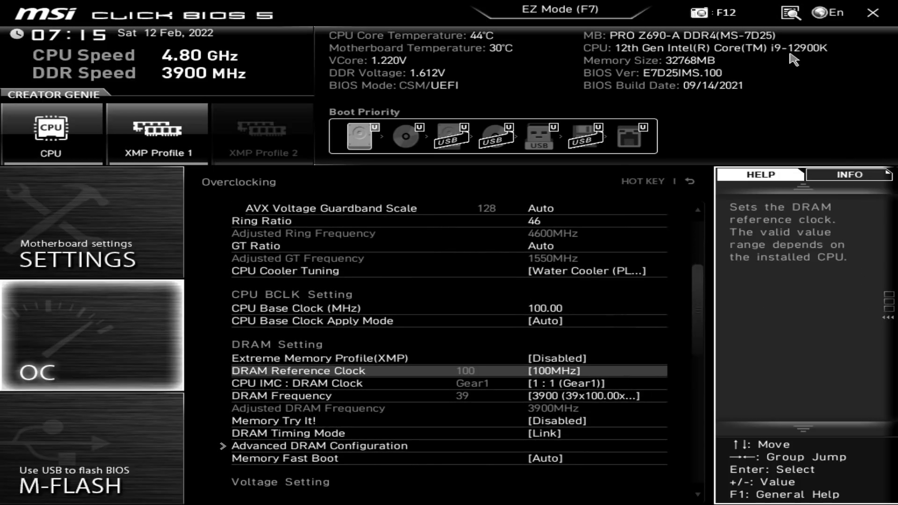
pyautogui.press('Return')
pyautogui.press('Escape')
# Step: Check the CPU IMC : DRAM Clock setting and view the DRAM Frequency options without changing the selection
pyautogui.press('Down')
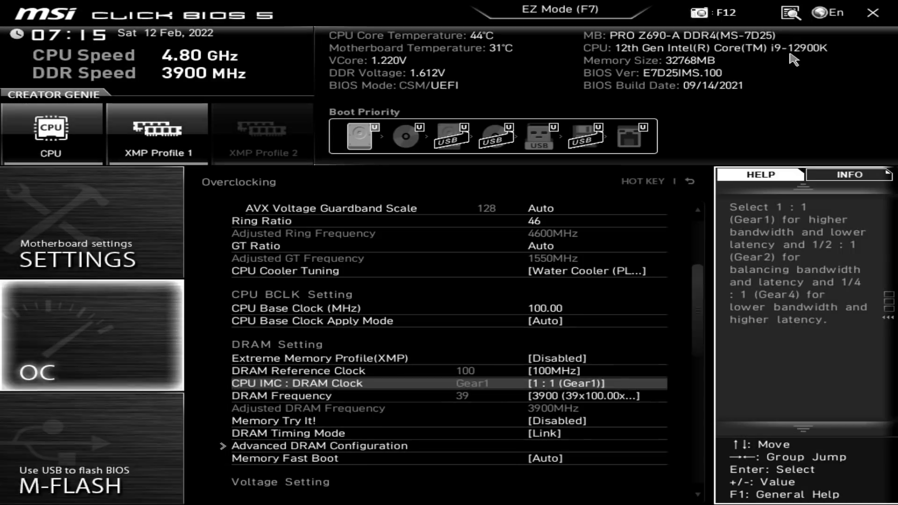
pyautogui.press('Down')
pyautogui.press('Return')
pyautogui.press('Escape')
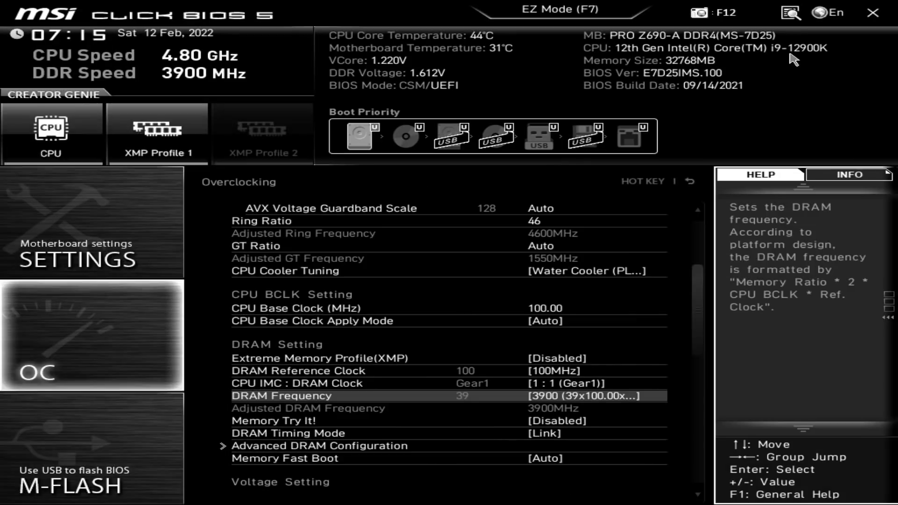
# Step: Return to DRAM Reference Clock and view its options once more, keeping the current choice
pyautogui.press('Up')
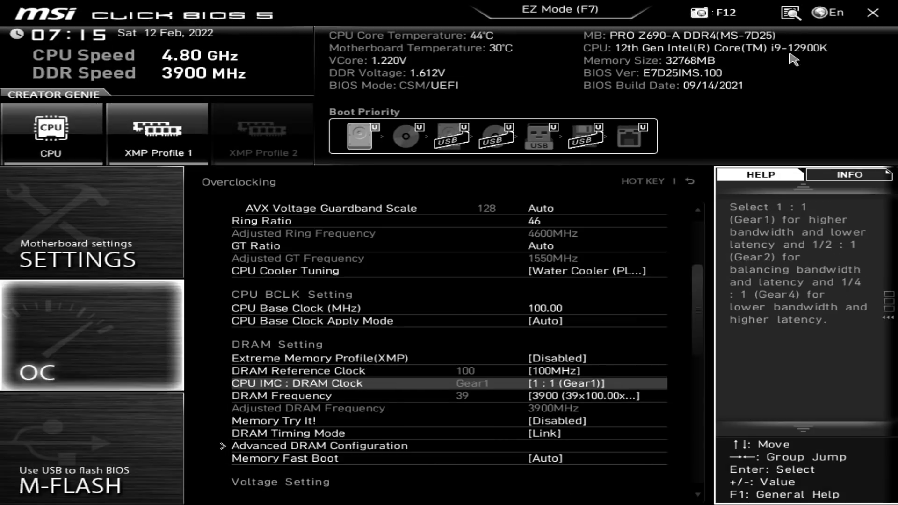
pyautogui.press('Up')
pyautogui.press('Return')
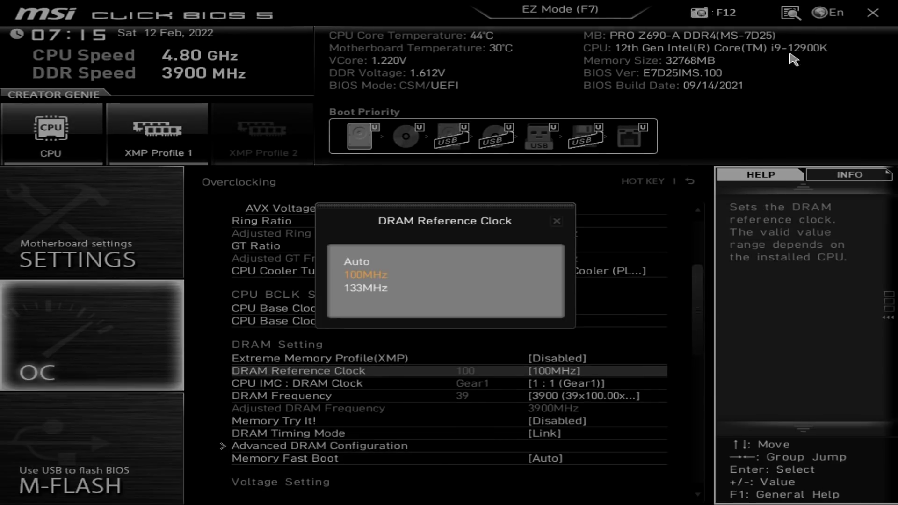
pyautogui.press('Escape')
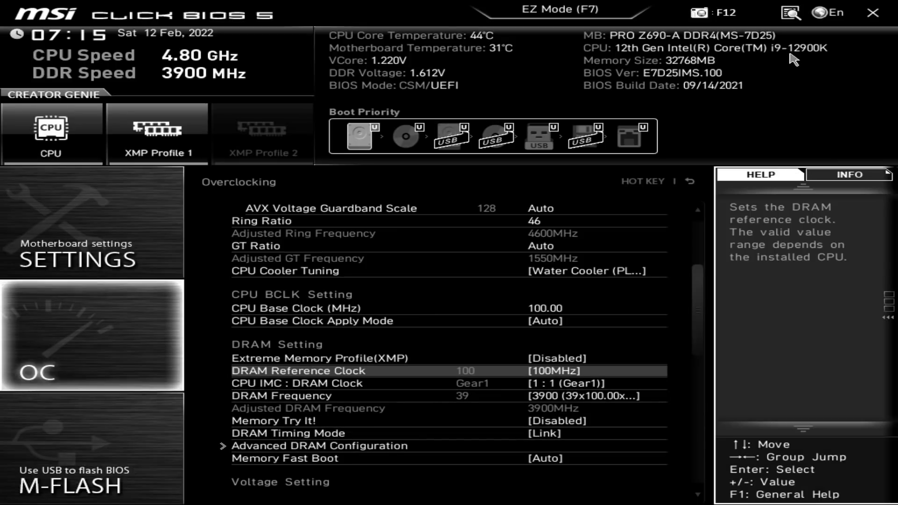
# Step: Leave the BIOS for Windows and open ASRock Timing Configurator, placing its window clear of the desktop's center
pyautogui.press('F10')
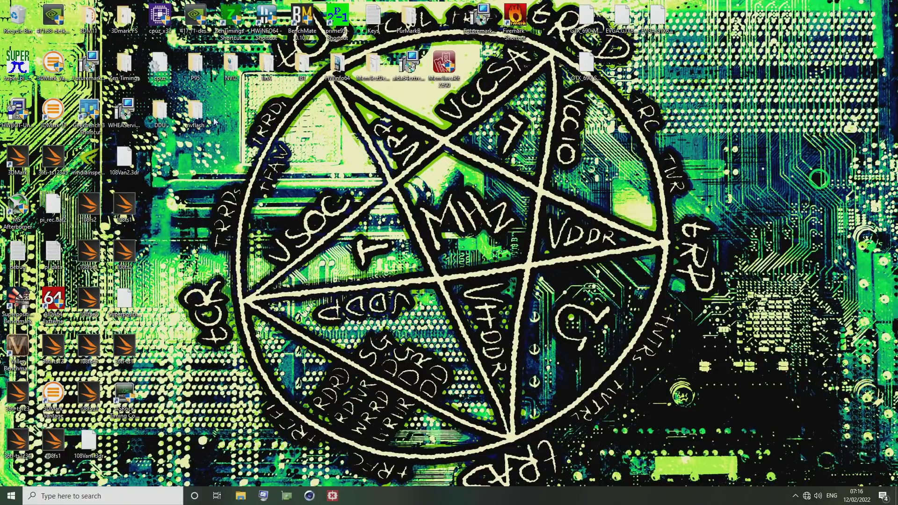
pyautogui.doubleClick(125, 395)
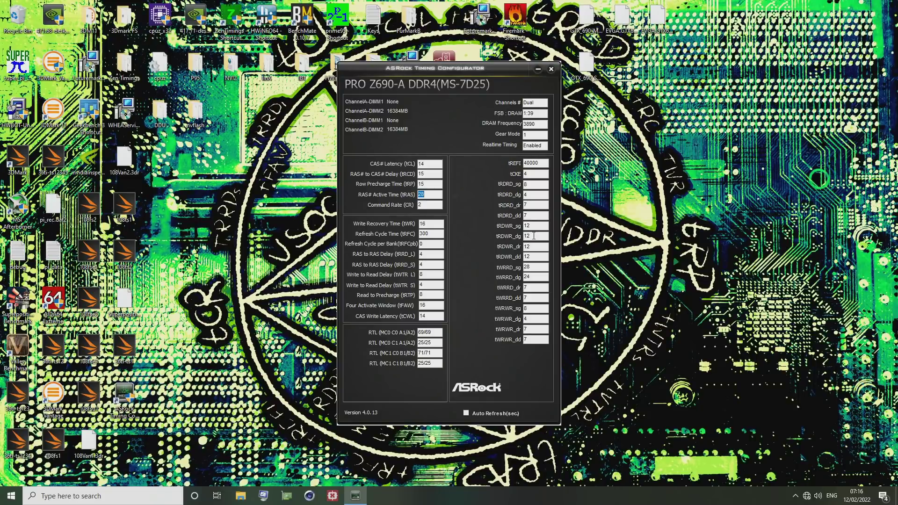
pyautogui.click(424, 354)
pyautogui.moveTo(400, 64); pyautogui.dragTo(608, 55)
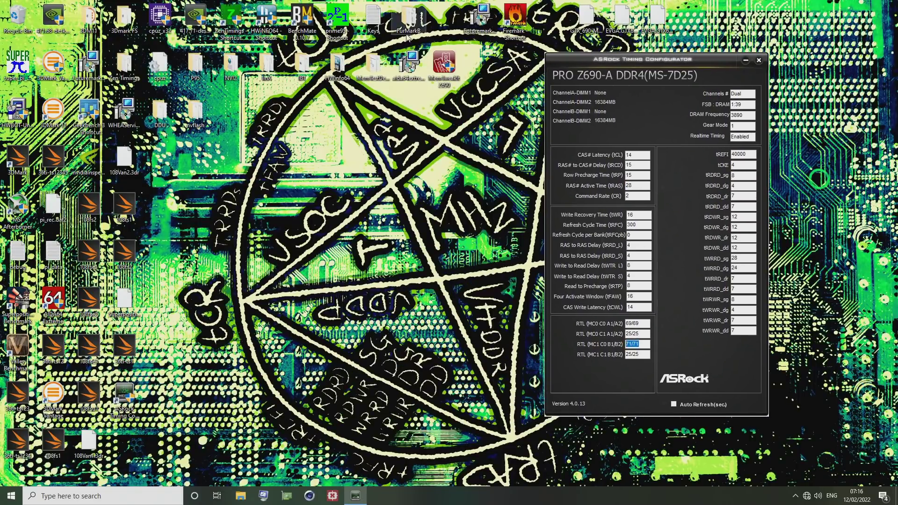
# Step: Open the Screenshots folder inside Pictures and go to the last images in it
pyautogui.click(126, 70)
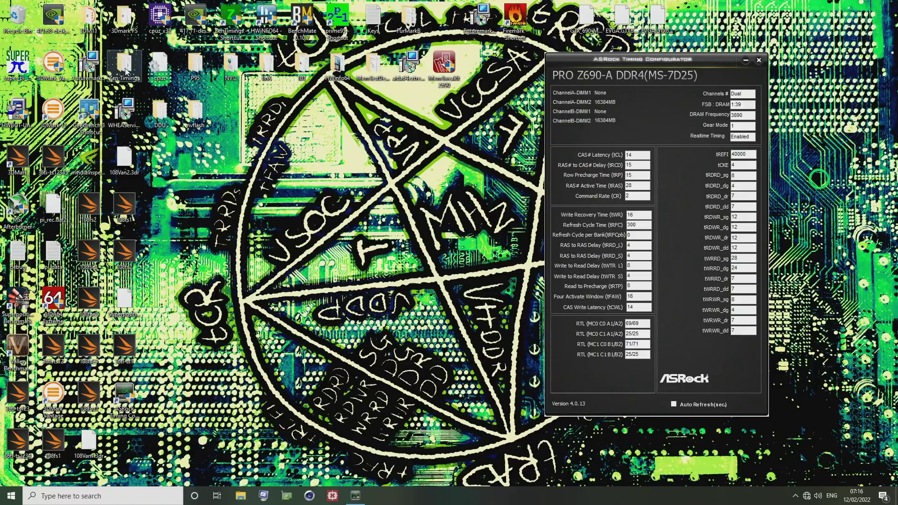
pyautogui.click(125, 71)
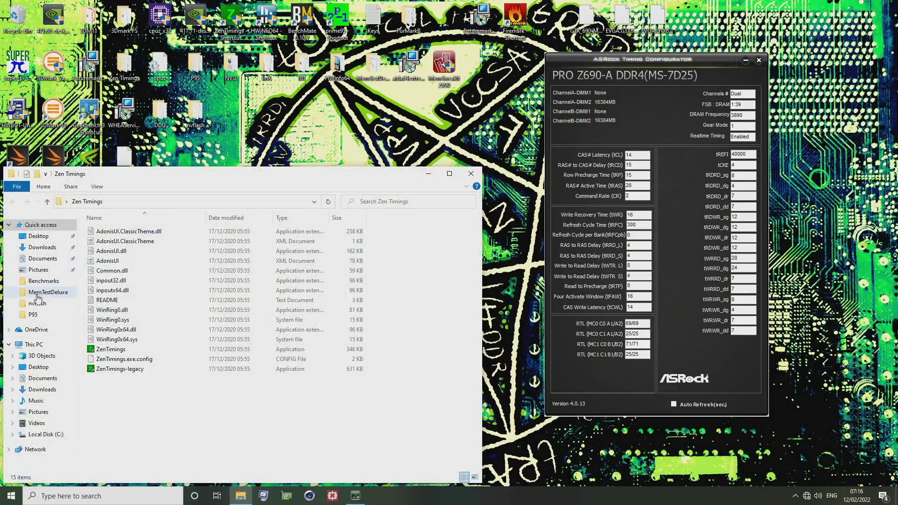
pyautogui.click(38, 270)
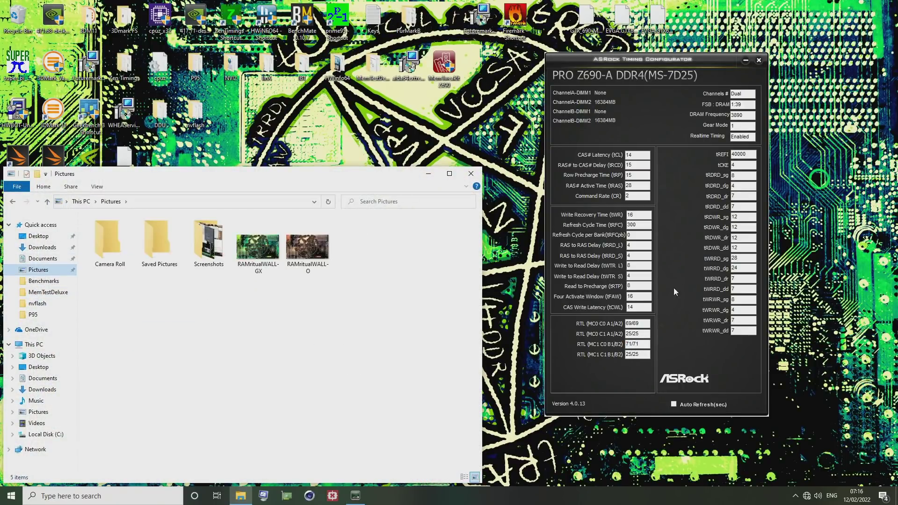
pyautogui.doubleClick(216, 266)
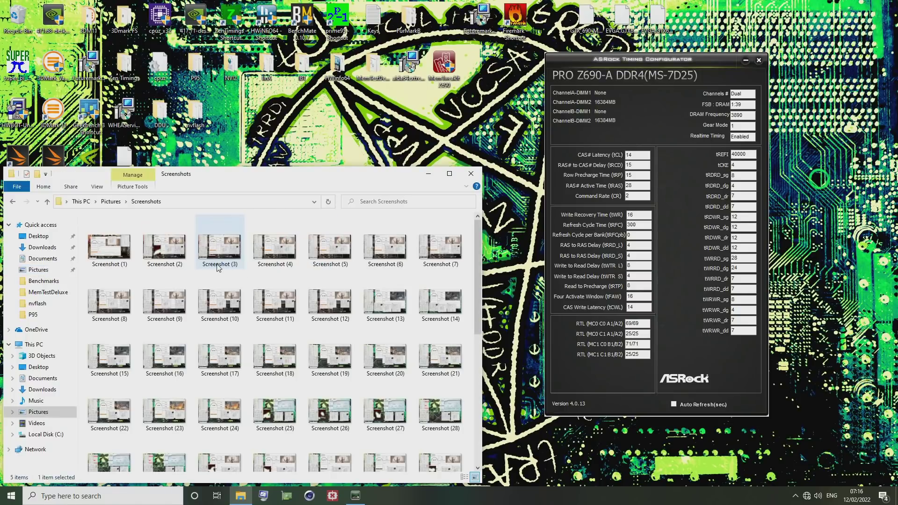
pyautogui.scroll(-5, 383, 295)
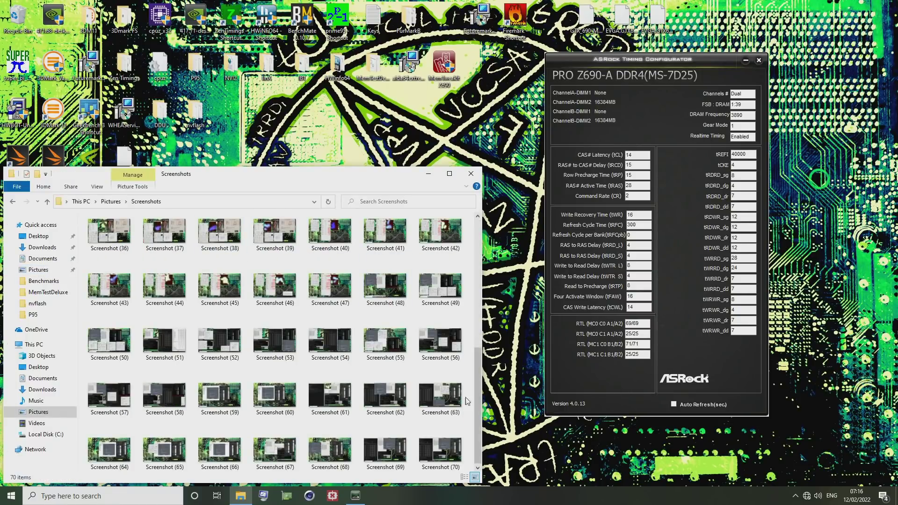
# Step: View Screenshot (68), close it and open Screenshot (69) instead
pyautogui.doubleClick(384, 450)
pyautogui.press('Right')
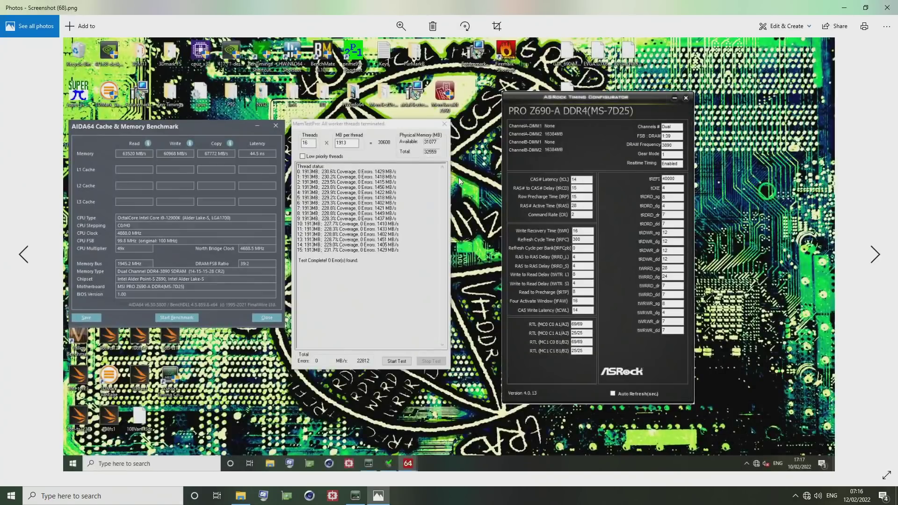
pyautogui.click(887, 8)
pyautogui.doubleClick(381, 437)
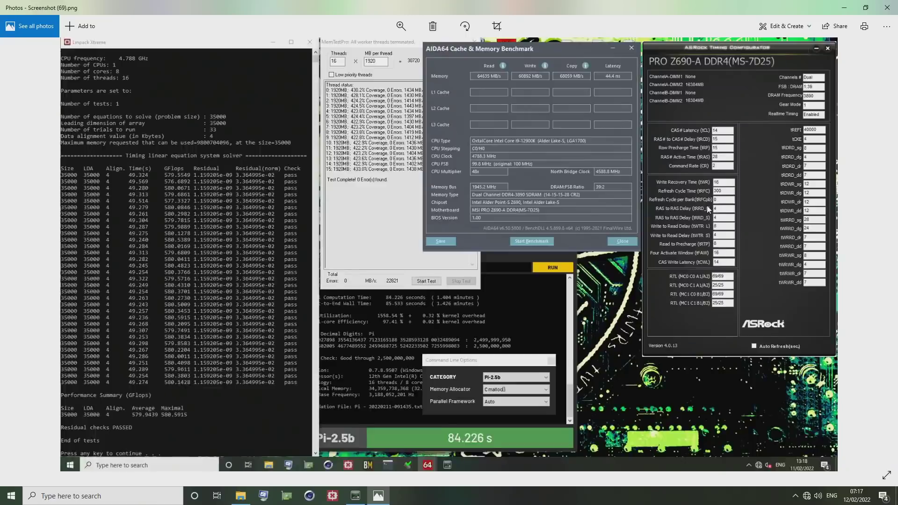
# Step: Examine the AIDA64 memory read, write, copy and latency results up close in Screenshot (69)
pyautogui.scroll(4, 706, 205)
pyautogui.moveTo(704, 201); pyautogui.dragTo(728, 380)
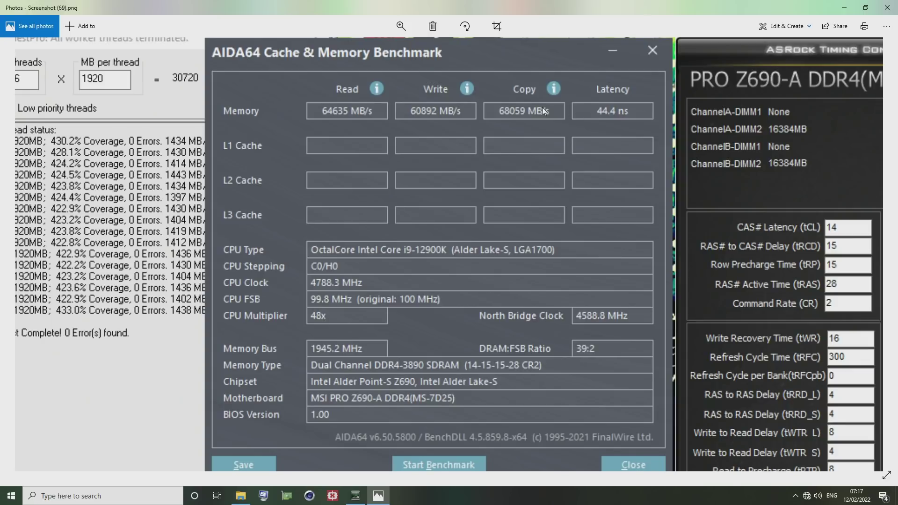
pyautogui.moveTo(557, 120); pyautogui.dragTo(696, 137)
# Step: Examine the Linpack Xtreme run table in the image down to its performance summary and residual checks
pyautogui.moveTo(305, 273); pyautogui.dragTo(579, 264)
pyautogui.hscroll(-5, 578, 264)
pyautogui.scroll(-10, 515, 281)
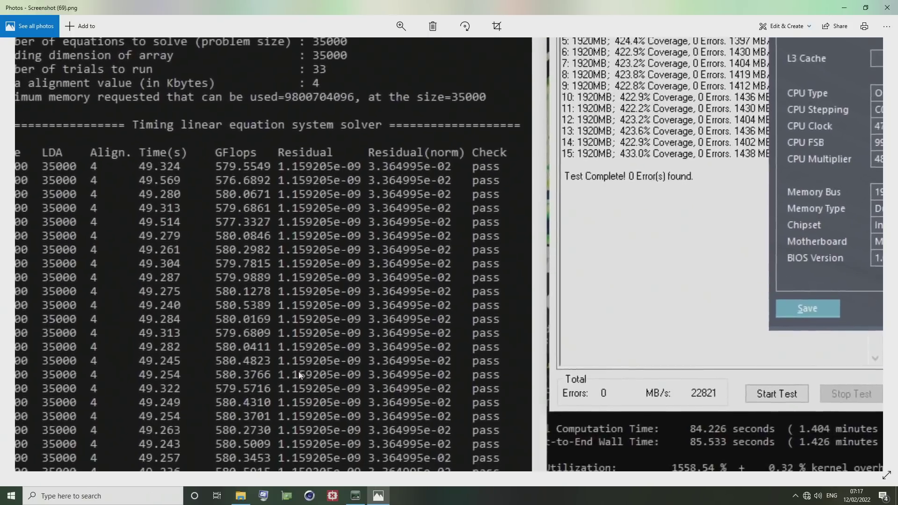
pyautogui.scroll(-5, 311, 282)
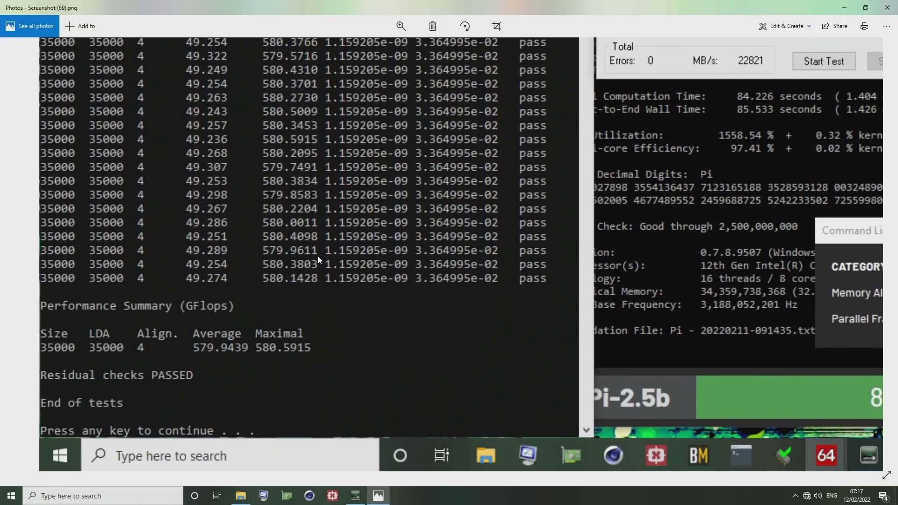
pyautogui.scroll(-3, 259, 351)
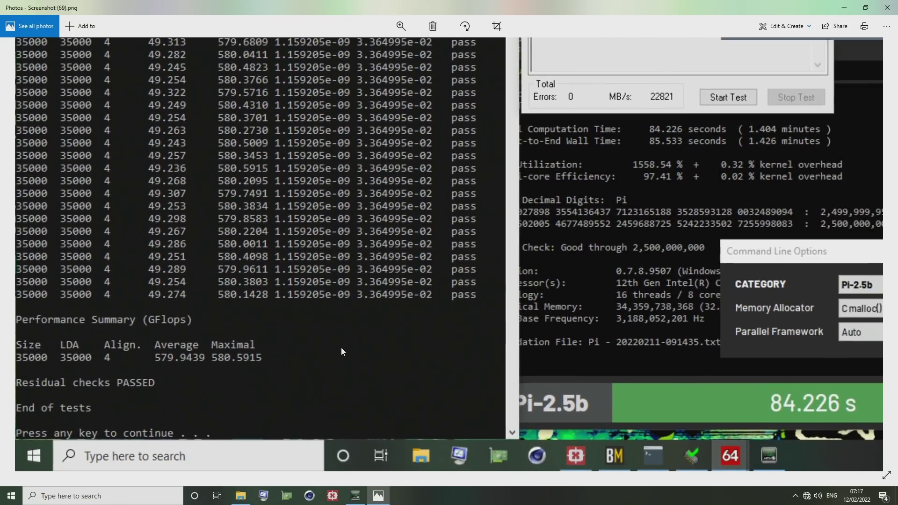
pyautogui.scroll(-2, 193, 384)
# Step: Examine the AIDA64 results alongside the memory timings shown in the ASRock Timing Configurator capture
pyautogui.scroll(3, 279, 247)
pyautogui.scroll(-2, 410, 235)
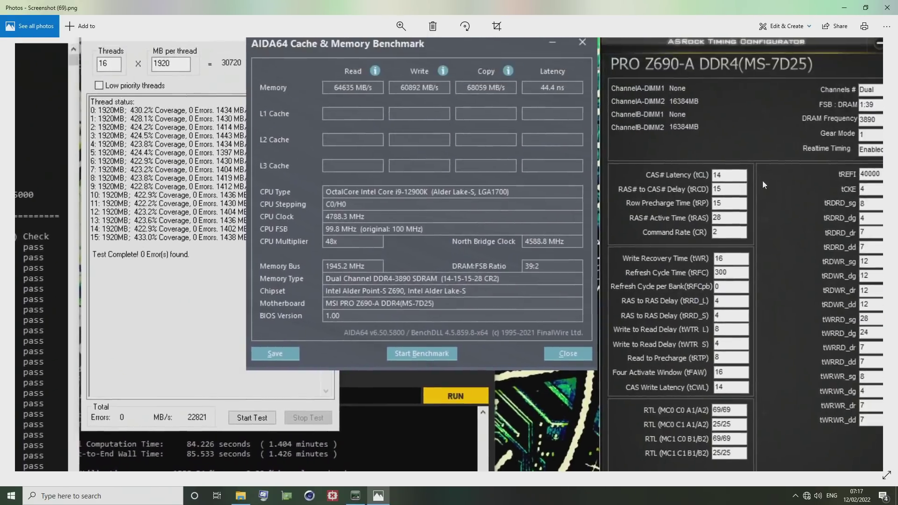
pyautogui.scroll(2, 779, 226)
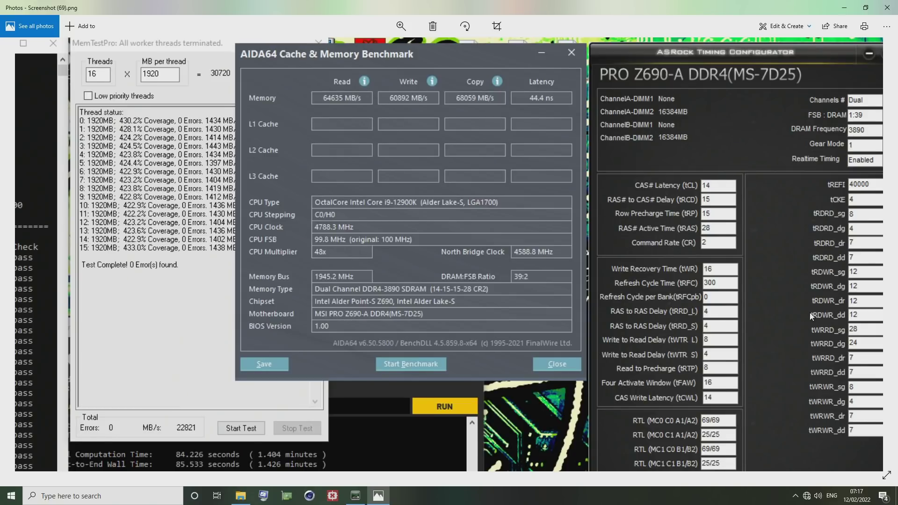
pyautogui.scroll(1, 796, 313)
pyautogui.scroll(-1, 724, 297)
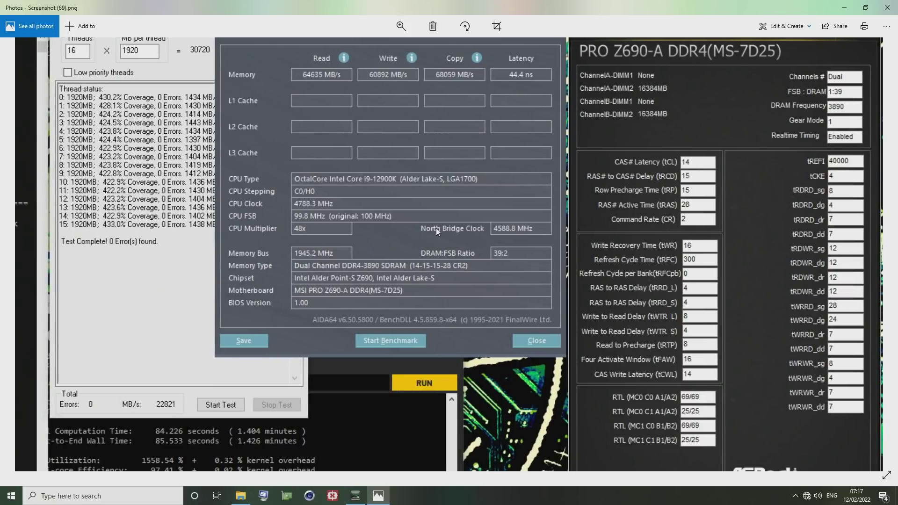
# Step: Look over the MemTestPro thread coverage and the Linpack run table in the image again
pyautogui.moveTo(437, 228); pyautogui.dragTo(615, 224)
pyautogui.scroll(-1, 566, 337)
pyautogui.moveTo(77, 353); pyautogui.dragTo(241, 274)
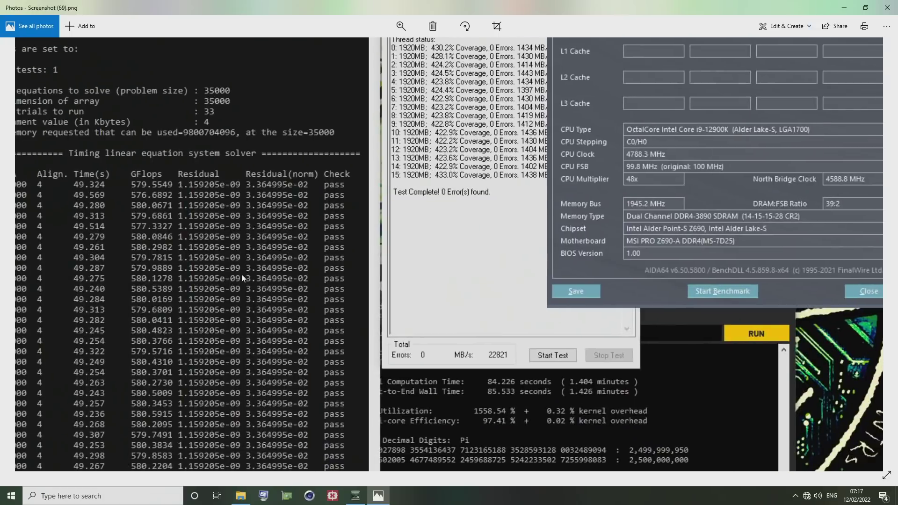
# Step: Examine the RTL values in the captured ASRock Timing Configurator window and look over the neighbouring test results
pyautogui.moveTo(750, 304); pyautogui.dragTo(431, 301)
pyautogui.moveTo(674, 383); pyautogui.dragTo(701, 334)
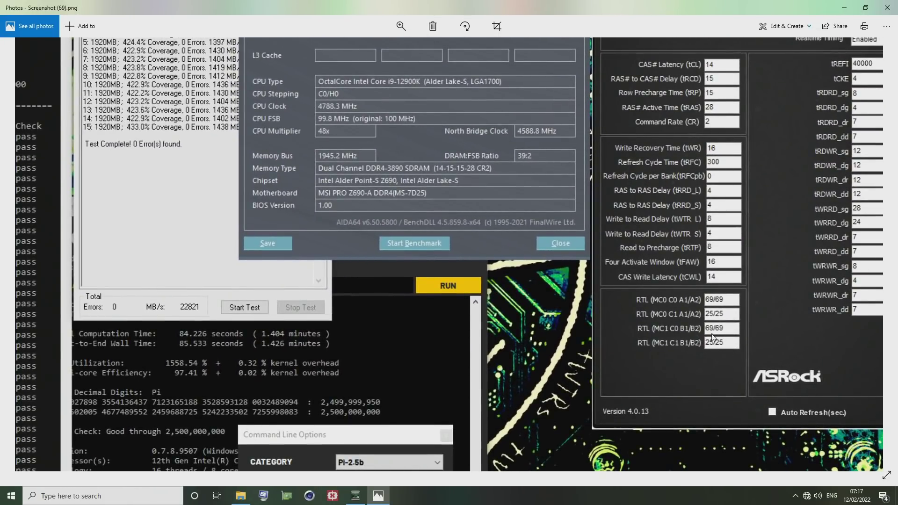
pyautogui.moveTo(678, 348); pyautogui.dragTo(754, 229)
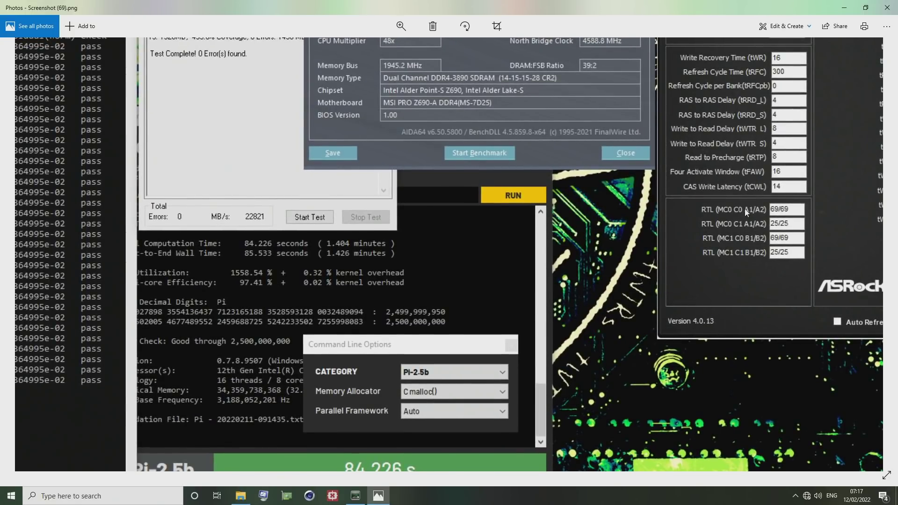
pyautogui.moveTo(733, 286); pyautogui.dragTo(805, 256)
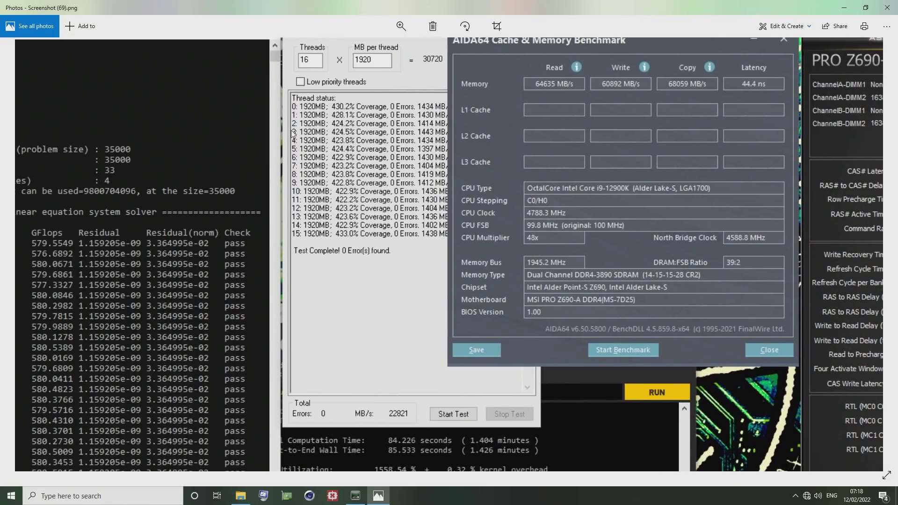
# Step: Examine the rest of the image down to the y-cruncher Pi-2.5b result, then close it and minimize the Screenshots folder
pyautogui.scroll(-3, 381, 236)
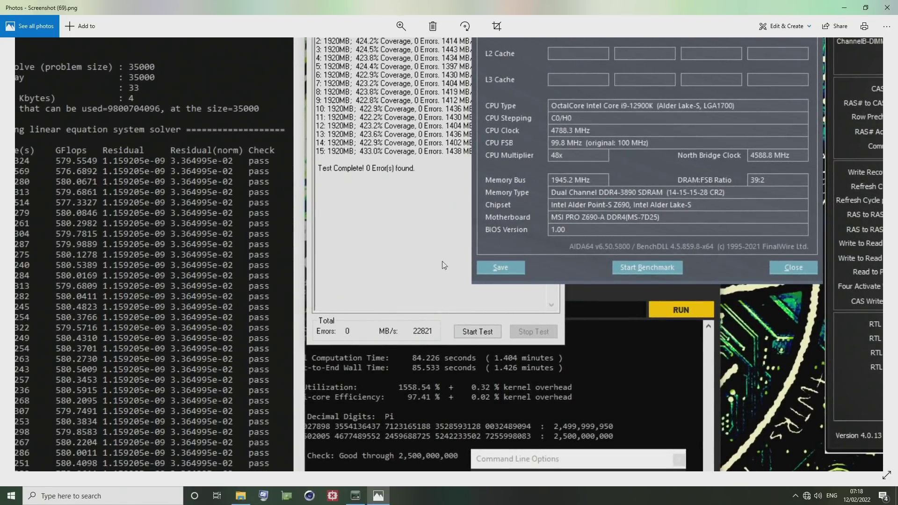
pyautogui.scroll(-3, 388, 244)
pyautogui.scroll(-2, 434, 278)
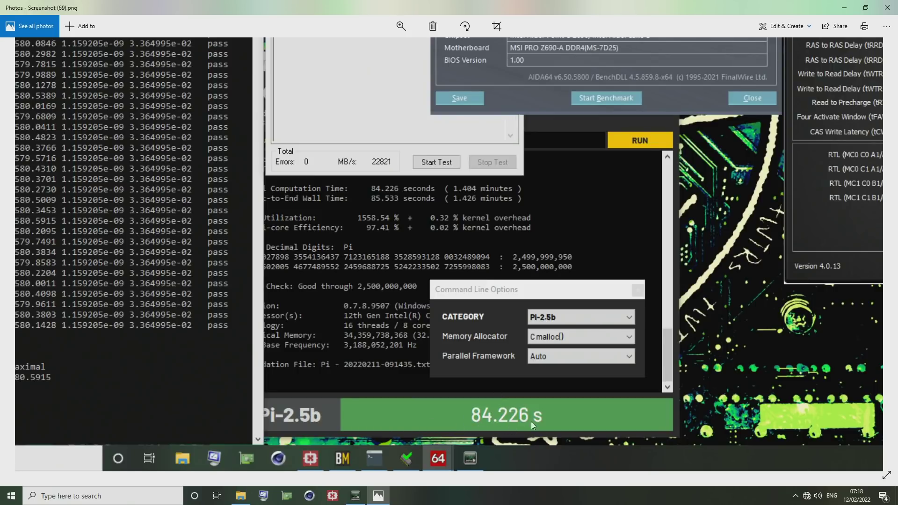
pyautogui.click(888, 7)
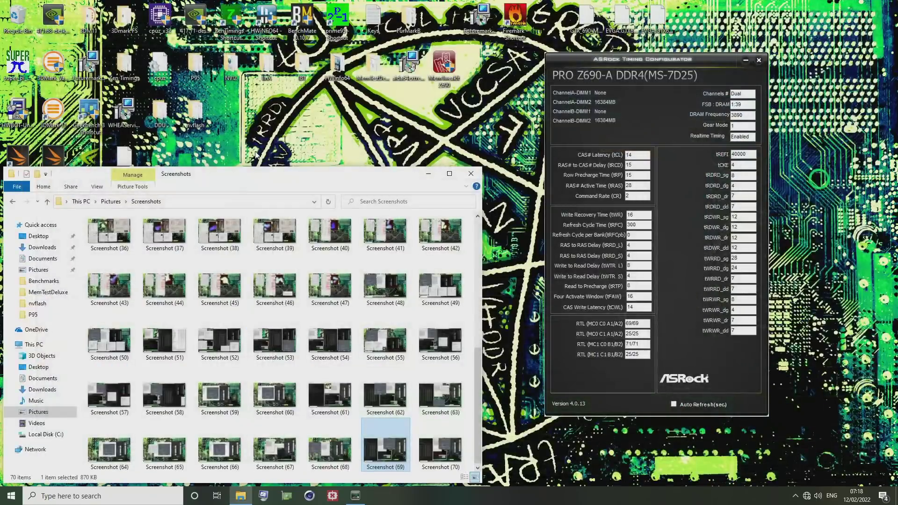
pyautogui.click(428, 173)
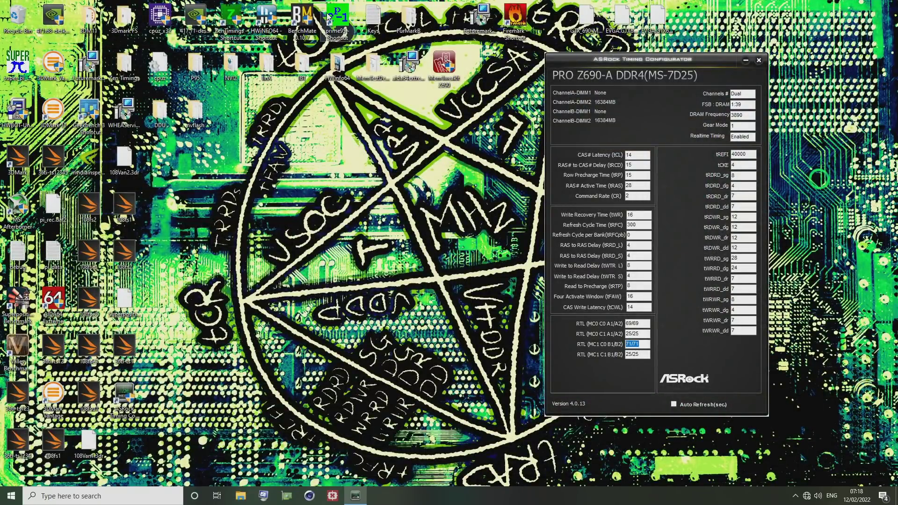
# Step: Open BenchMate, launch y-cruncher from its application list and run the Pi-2.5b benchmark
pyautogui.doubleClick(312, 19)
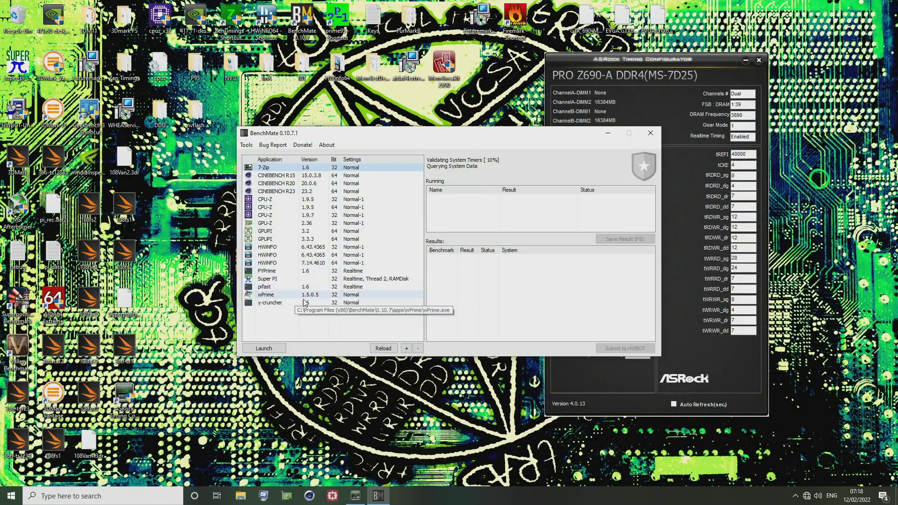
pyautogui.doubleClick(272, 303)
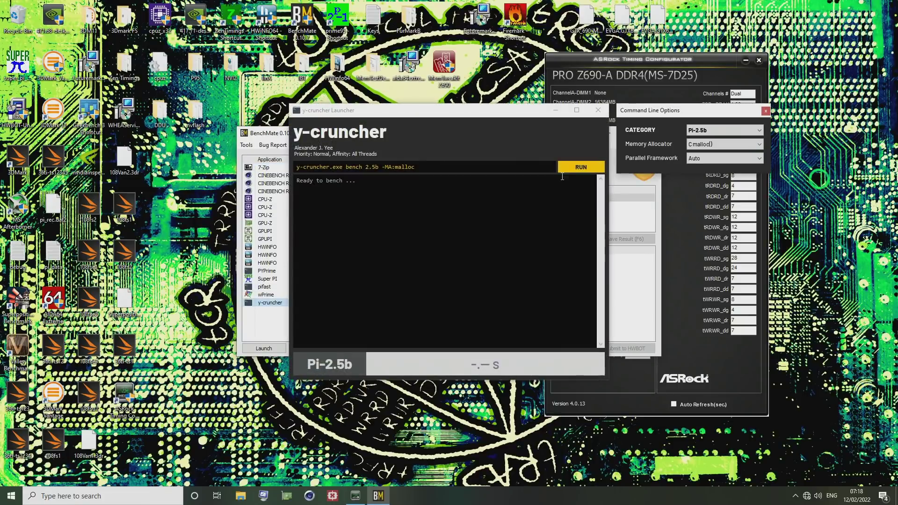
pyautogui.click(581, 168)
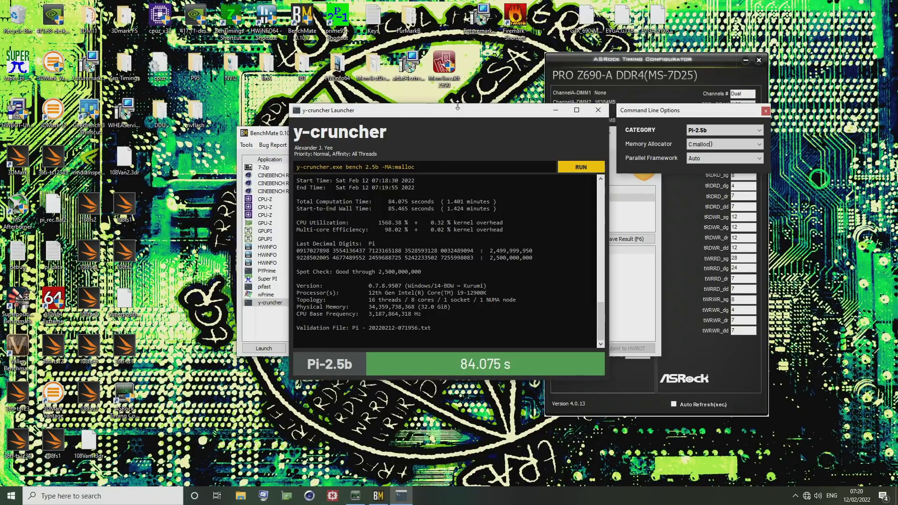
# Step: Arrange the y-cruncher, Command Line Options and ASRock Timing Configurator windows so the benchmark output and all memory timings are unobstructed
pyautogui.moveTo(459, 112); pyautogui.dragTo(364, 105)
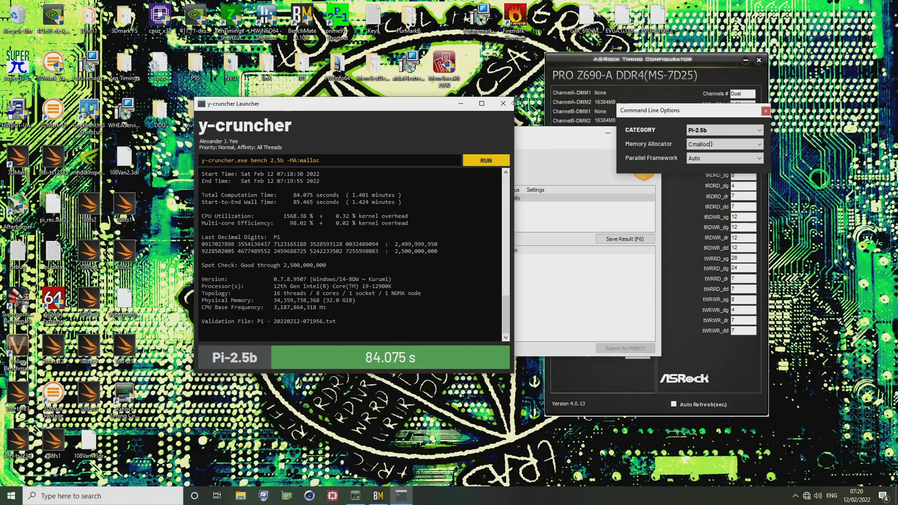
pyautogui.moveTo(582, 64); pyautogui.dragTo(609, 61)
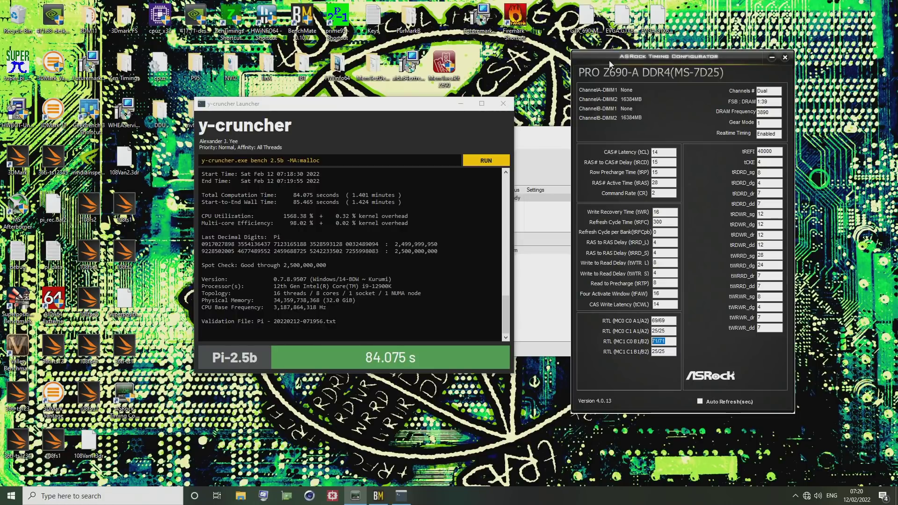
pyautogui.moveTo(599, 55); pyautogui.dragTo(686, 60)
pyautogui.click(522, 100)
pyautogui.moveTo(522, 100); pyautogui.dragTo(515, 100)
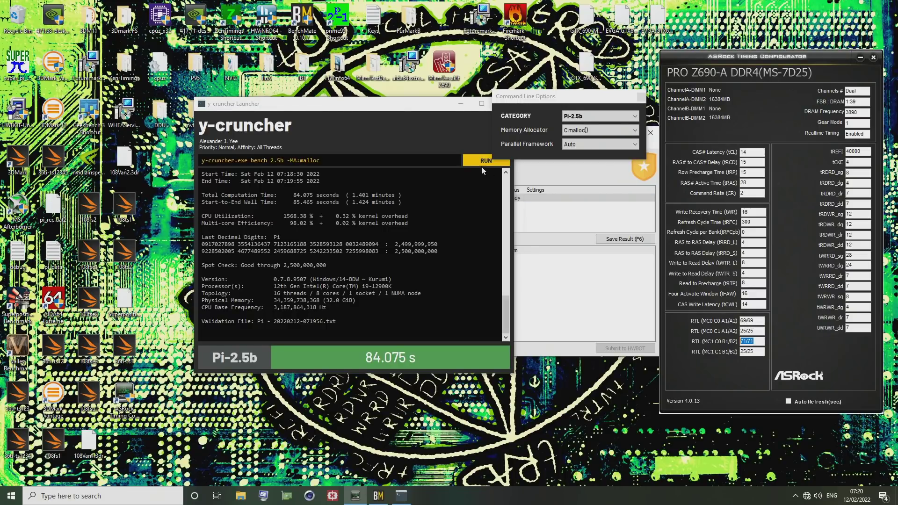
# Step: Run the Pi-2.5b benchmark again, then close the Command Line Options and y-cruncher windows
pyautogui.click(526, 178)
pyautogui.click(470, 162)
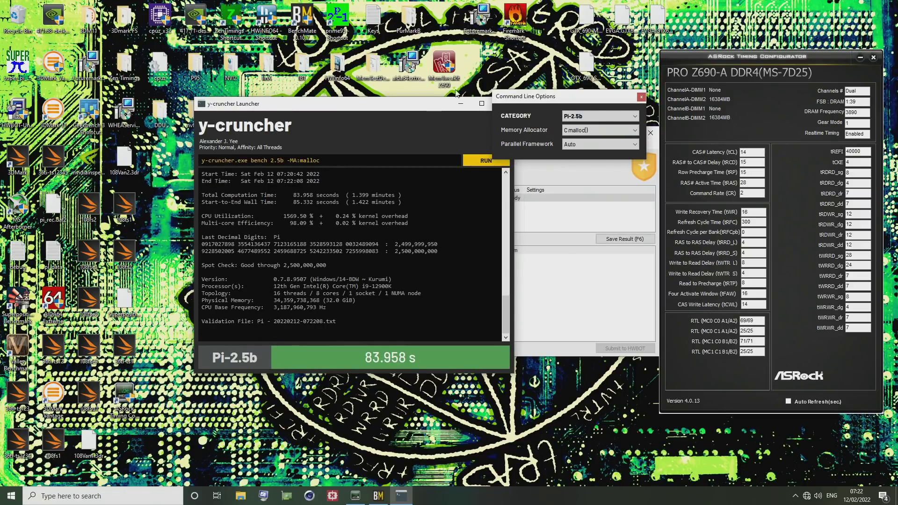
pyautogui.moveTo(532, 96); pyautogui.dragTo(408, 113)
pyautogui.click(519, 115)
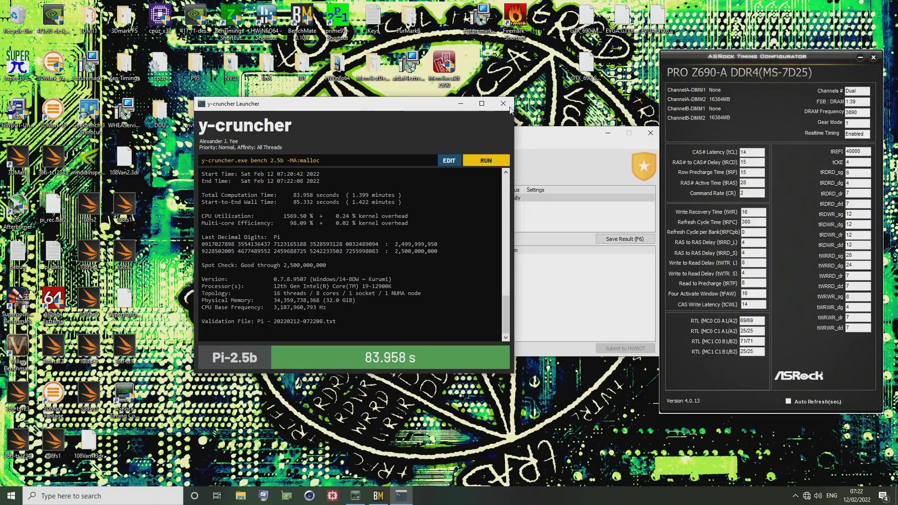
pyautogui.click(503, 104)
# Step: Open CPU-Z beside the ASRock Timing Configurator and examine the memory timings and the SPD data for Slot #2
pyautogui.moveTo(789, 60); pyautogui.dragTo(676, 65)
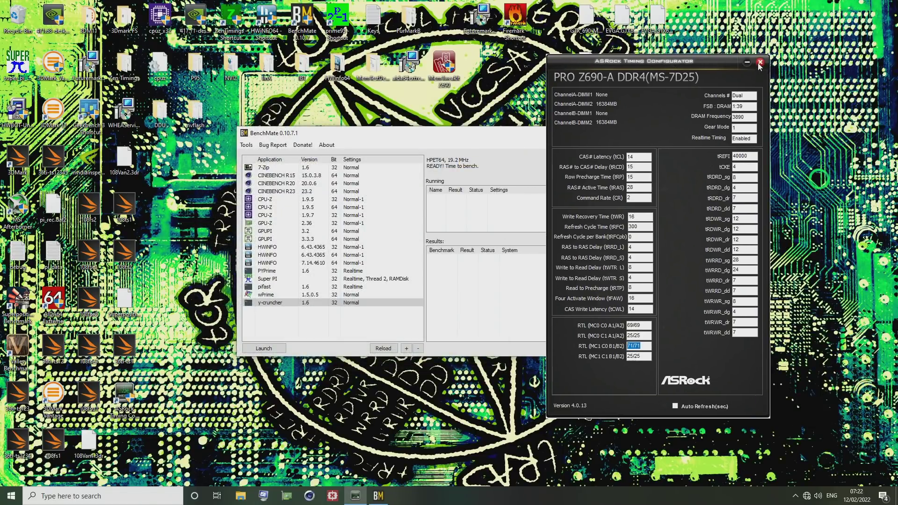
pyautogui.click(168, 21)
pyautogui.doubleClick(168, 21)
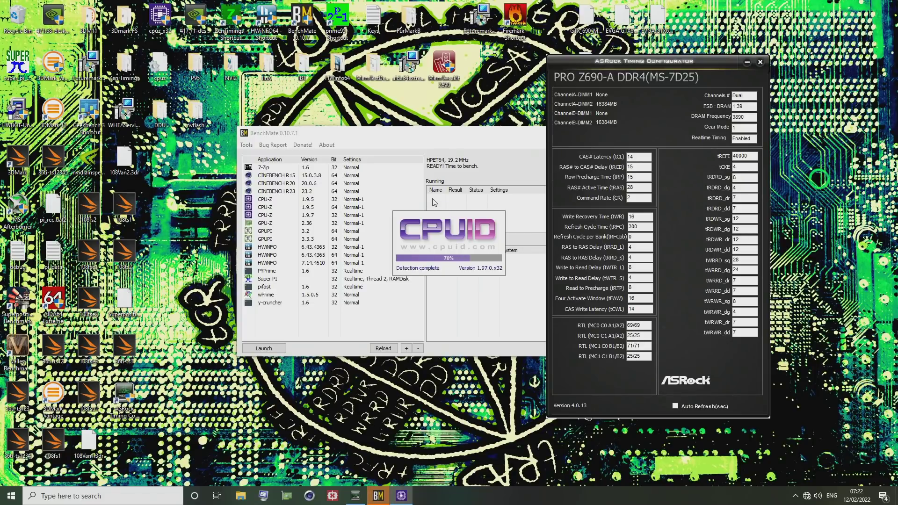
pyautogui.click(420, 171)
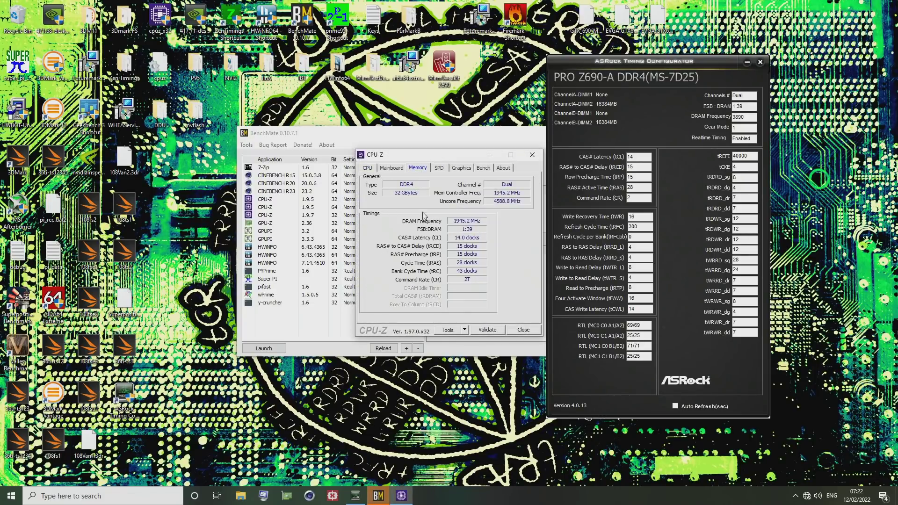
pyautogui.click(438, 169)
pyautogui.click(393, 188)
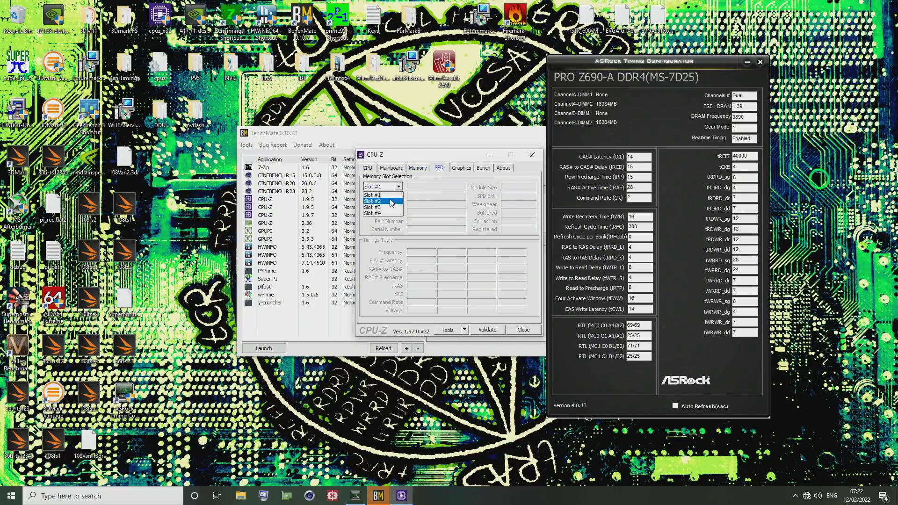
pyautogui.click(379, 191)
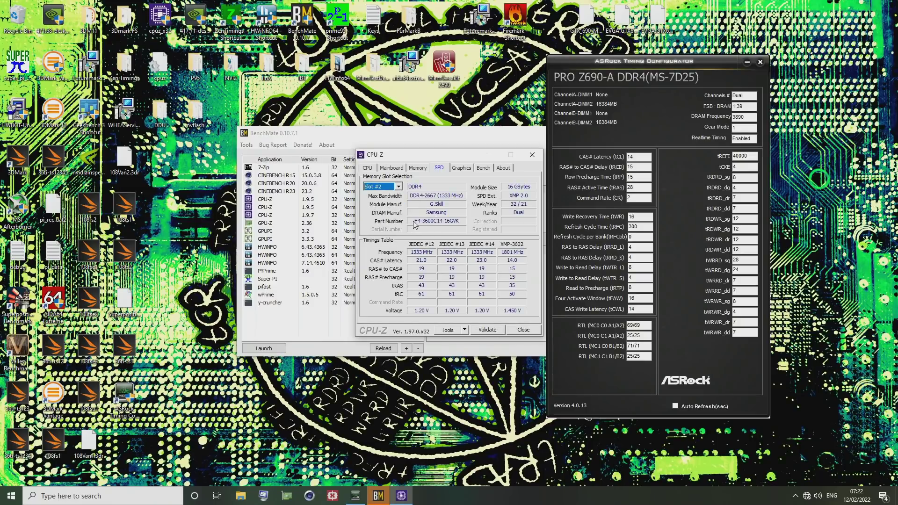